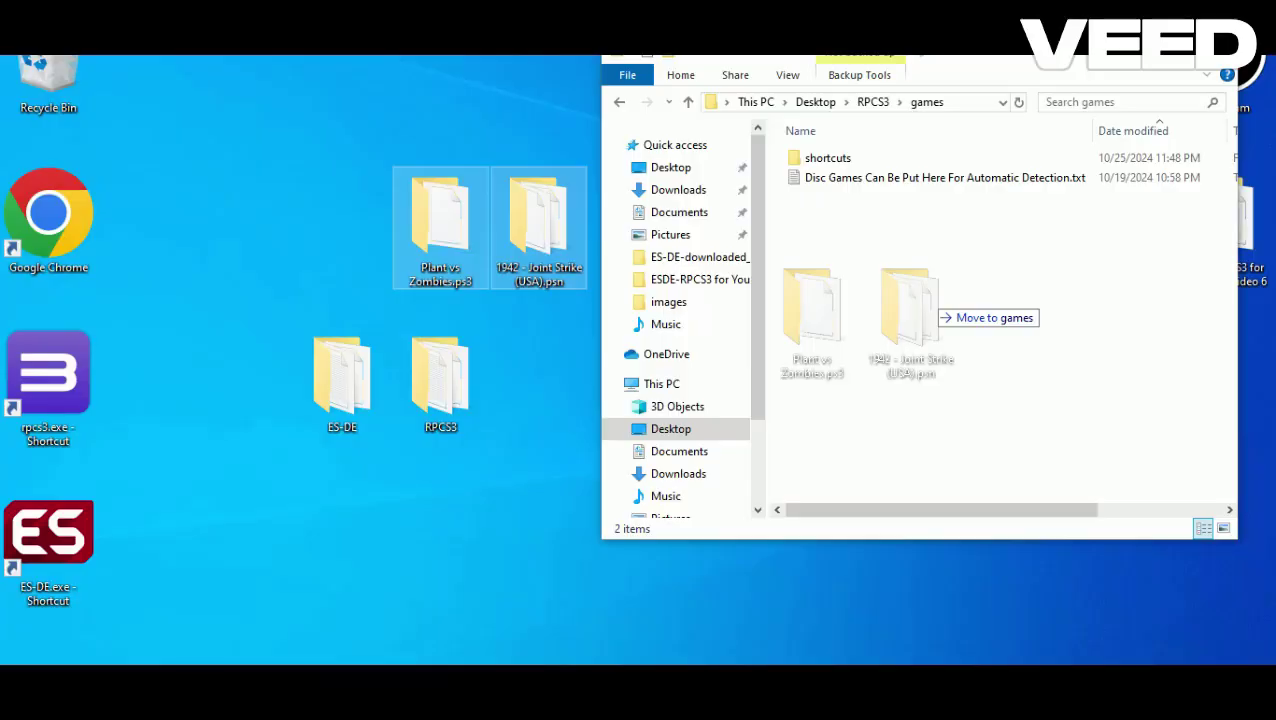
Move the Plant vs Zombies.ps3 and 1942 - Joint Strike (USA).psn folders from the desktop into the RPCS3 games folder
left_click_drag(936, 316, 936, 316)
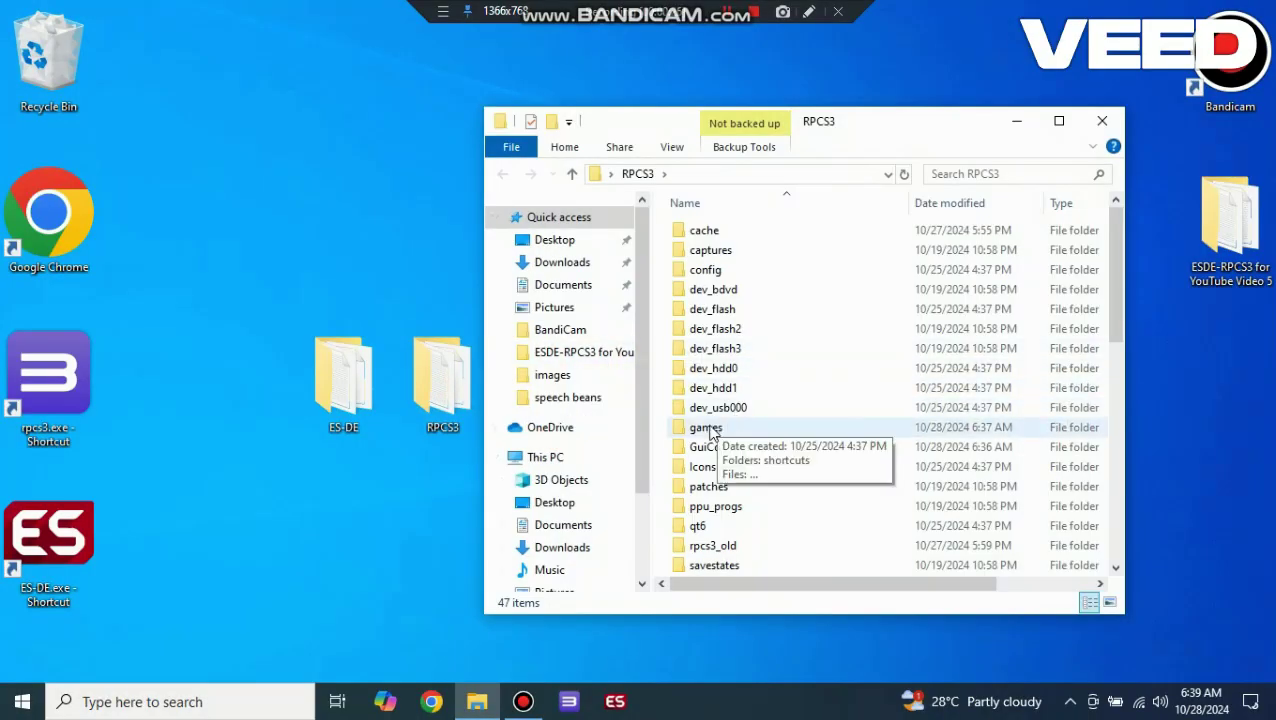
double_click(710, 430)
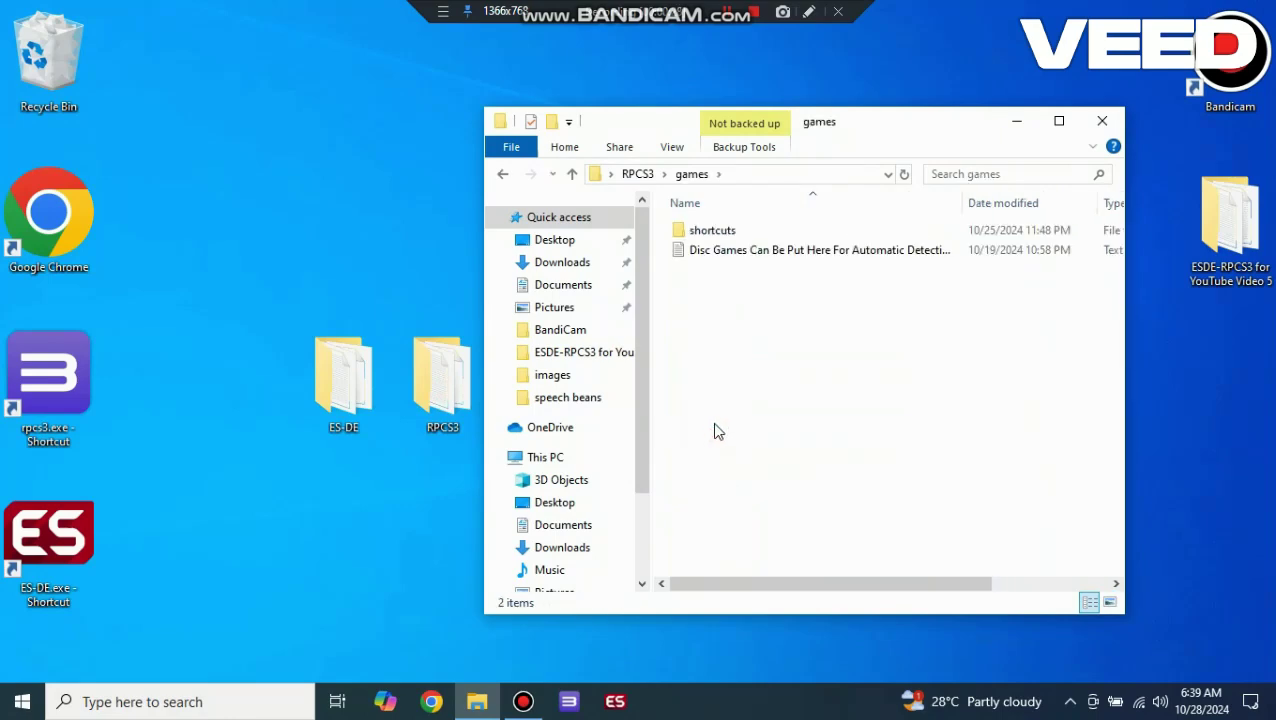
left_click_drag(887, 134, 1113, 125)
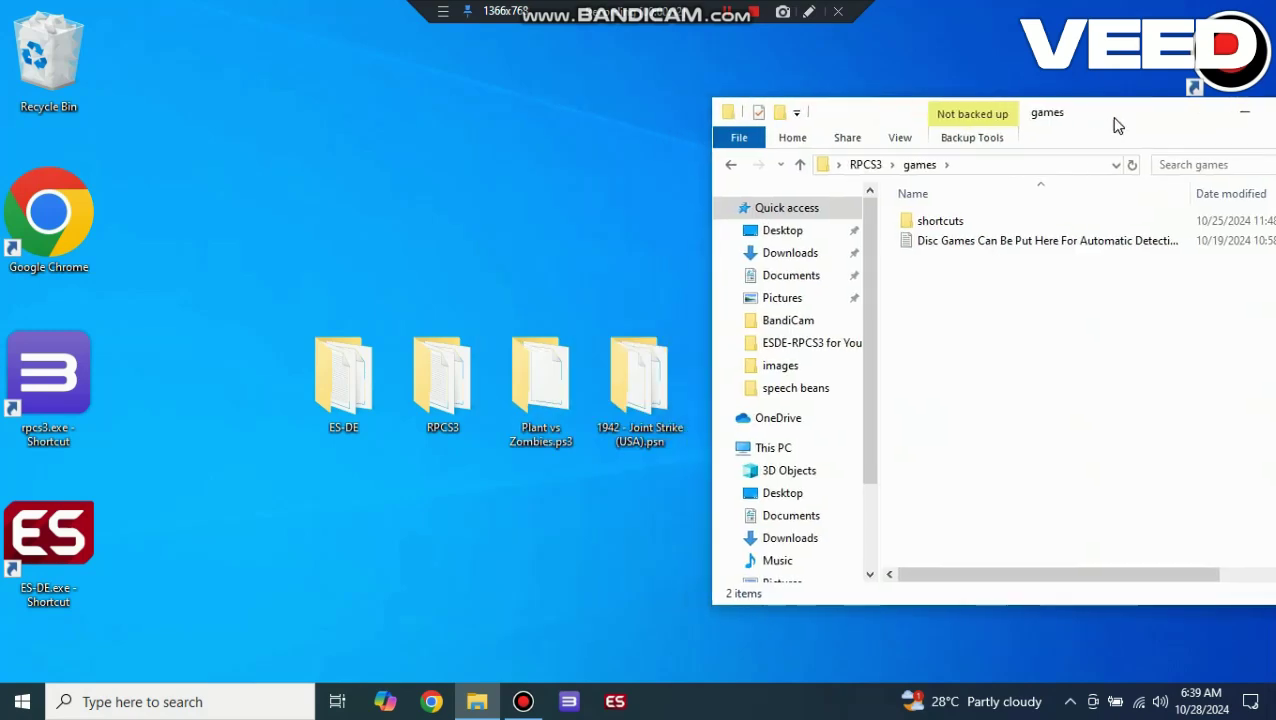
left_click_drag(659, 512, 536, 364)
left_click_drag(640, 375, 1077, 368)
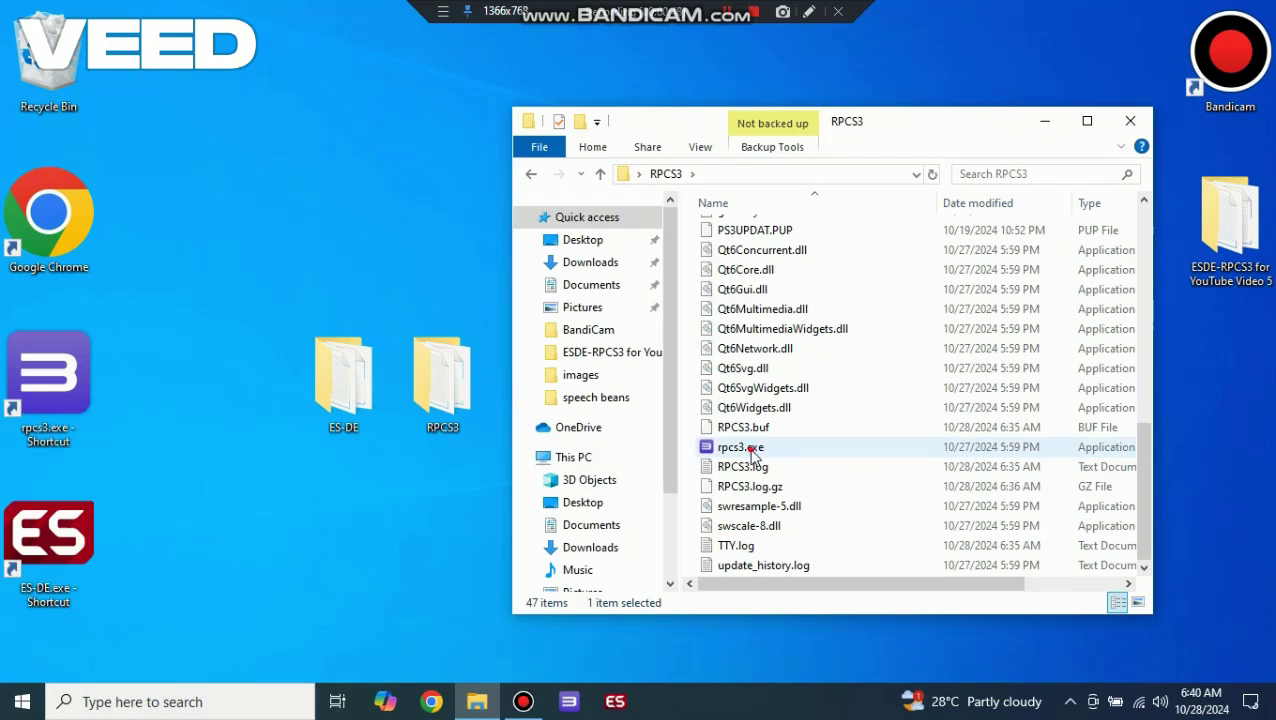
Launch rpcs3.exe from the RPCS3 folder and start installing packages and rap files
double_click(752, 451)
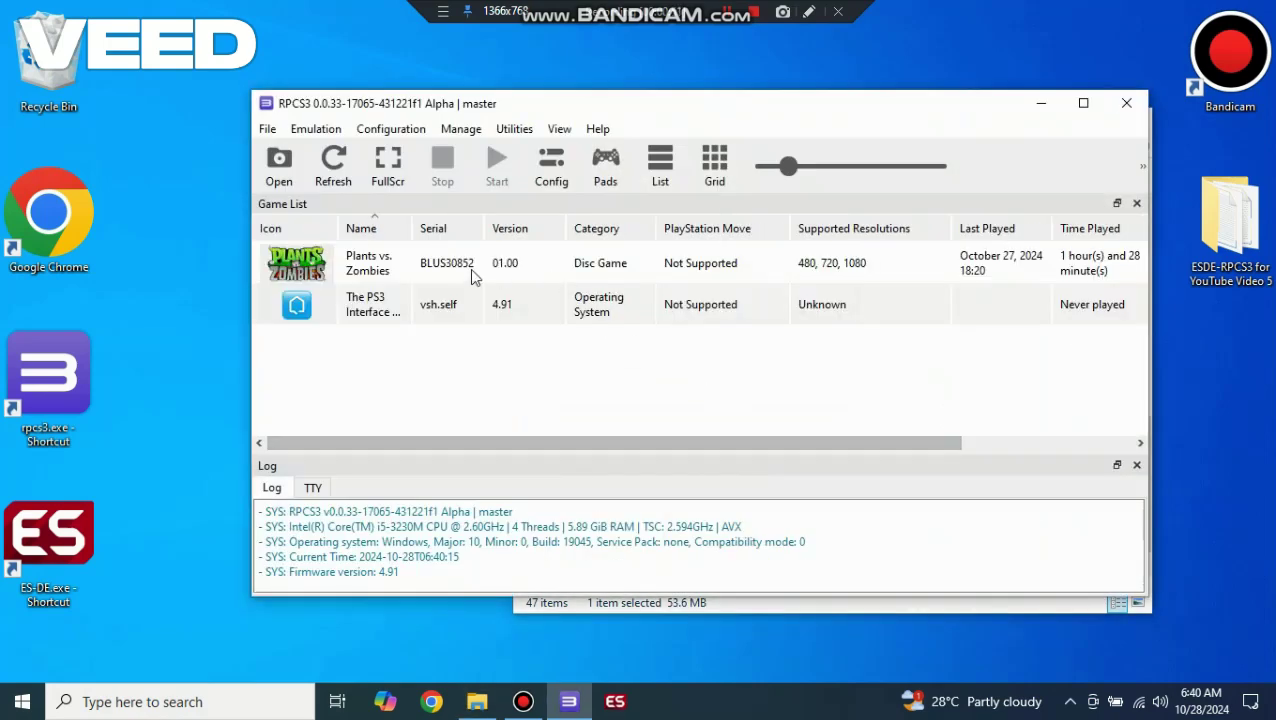
left_click(268, 129)
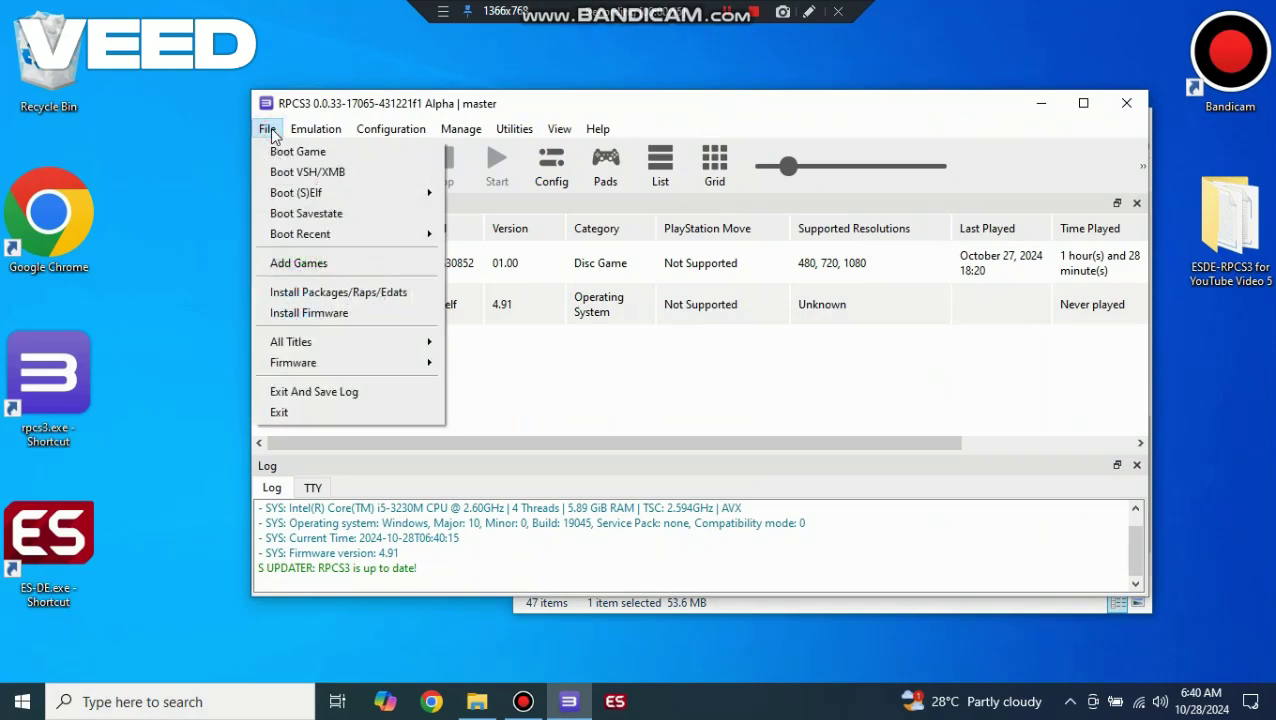
left_click(339, 292)
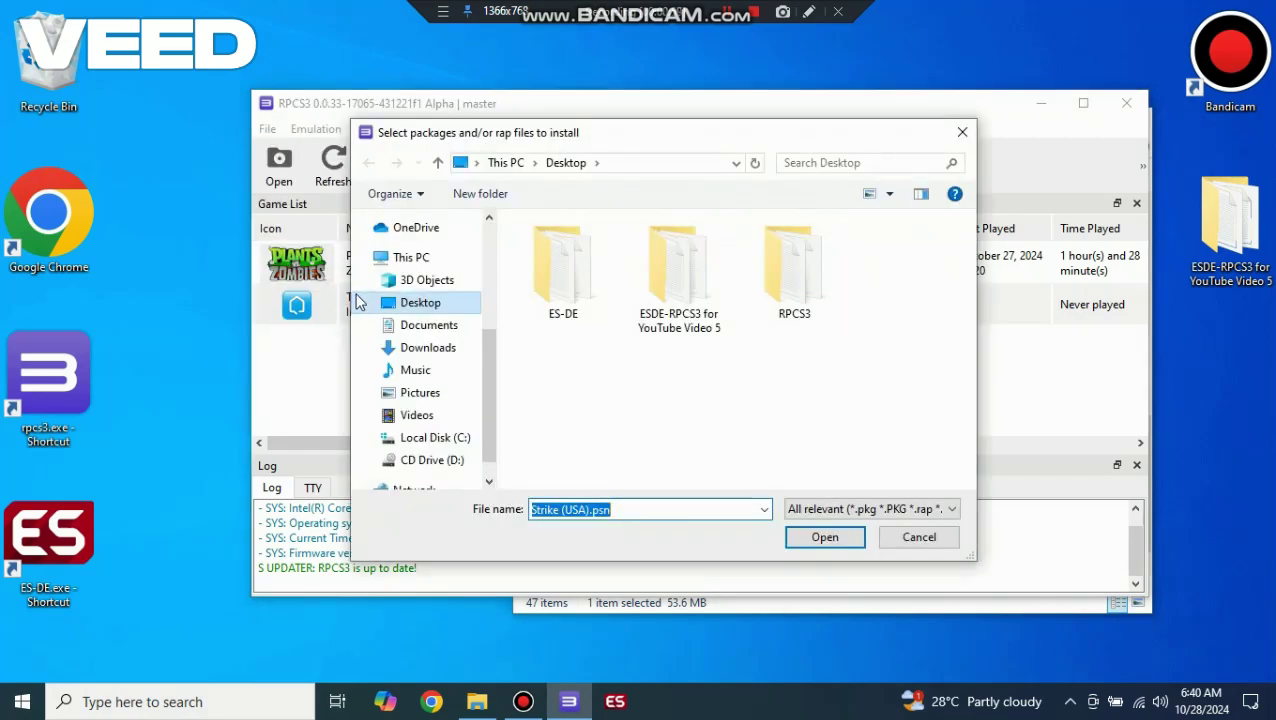
Install both the PKG and RAP files from RPCS3\games\1942 - Joint Strike (USA).psn without extra shortcuts or caches, and close the open windows
double_click(785, 291)
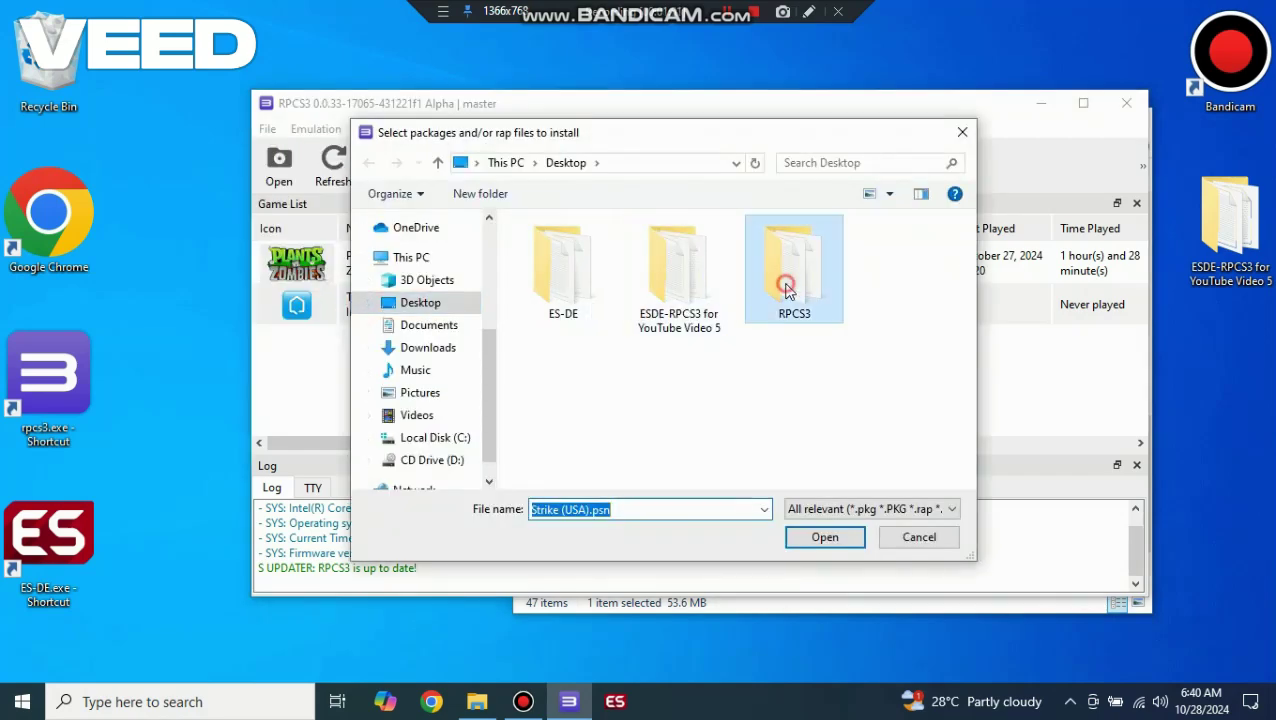
scroll(640, 360, "down", 1)
scroll(651, 377, "down", 1)
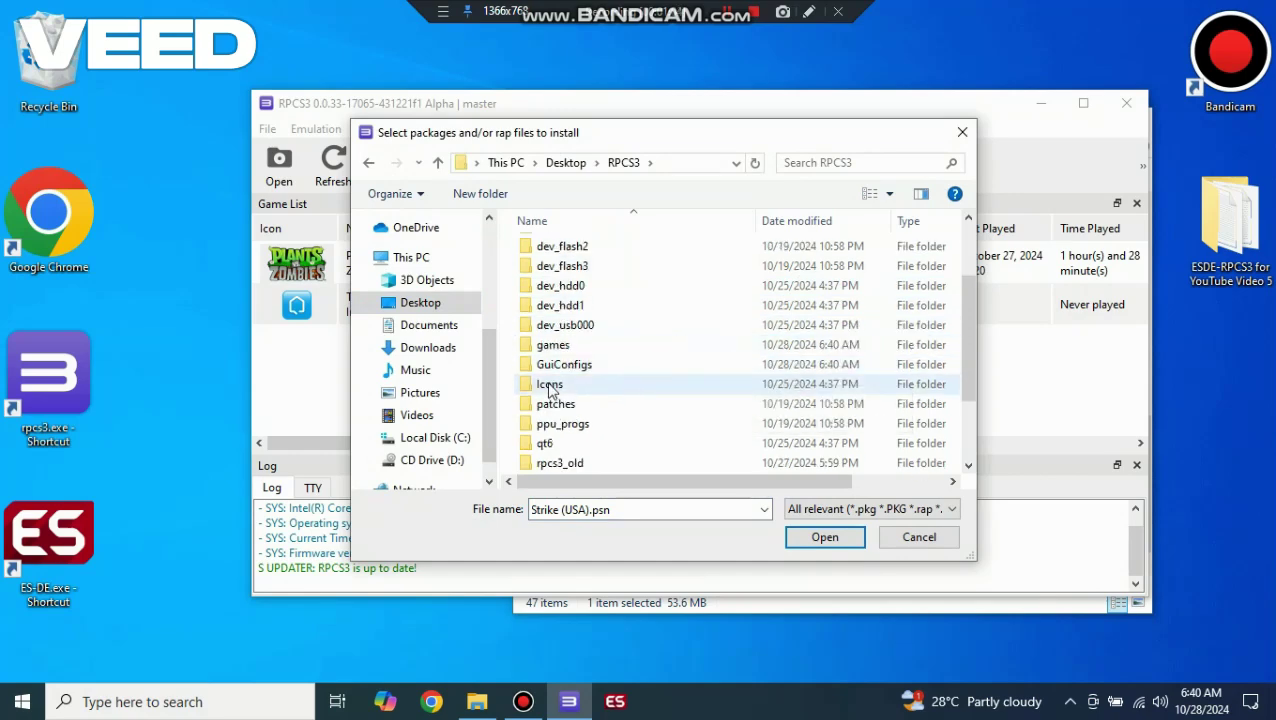
double_click(573, 346)
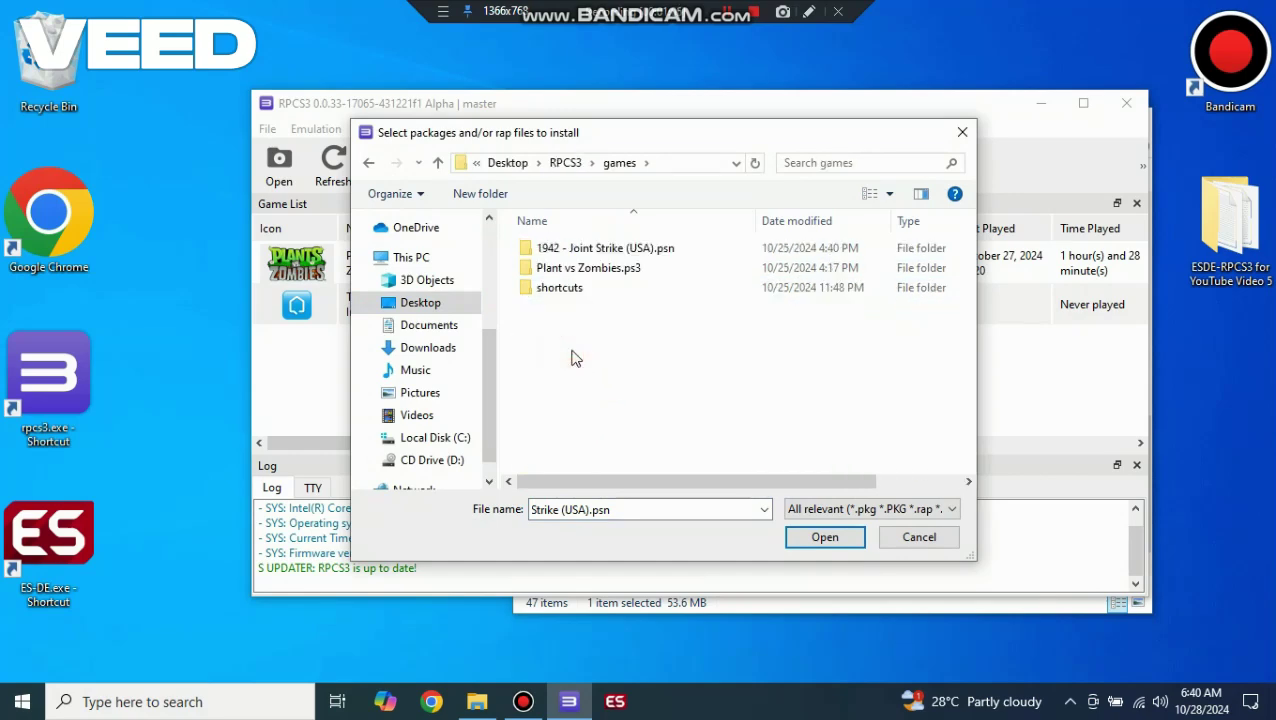
double_click(600, 255)
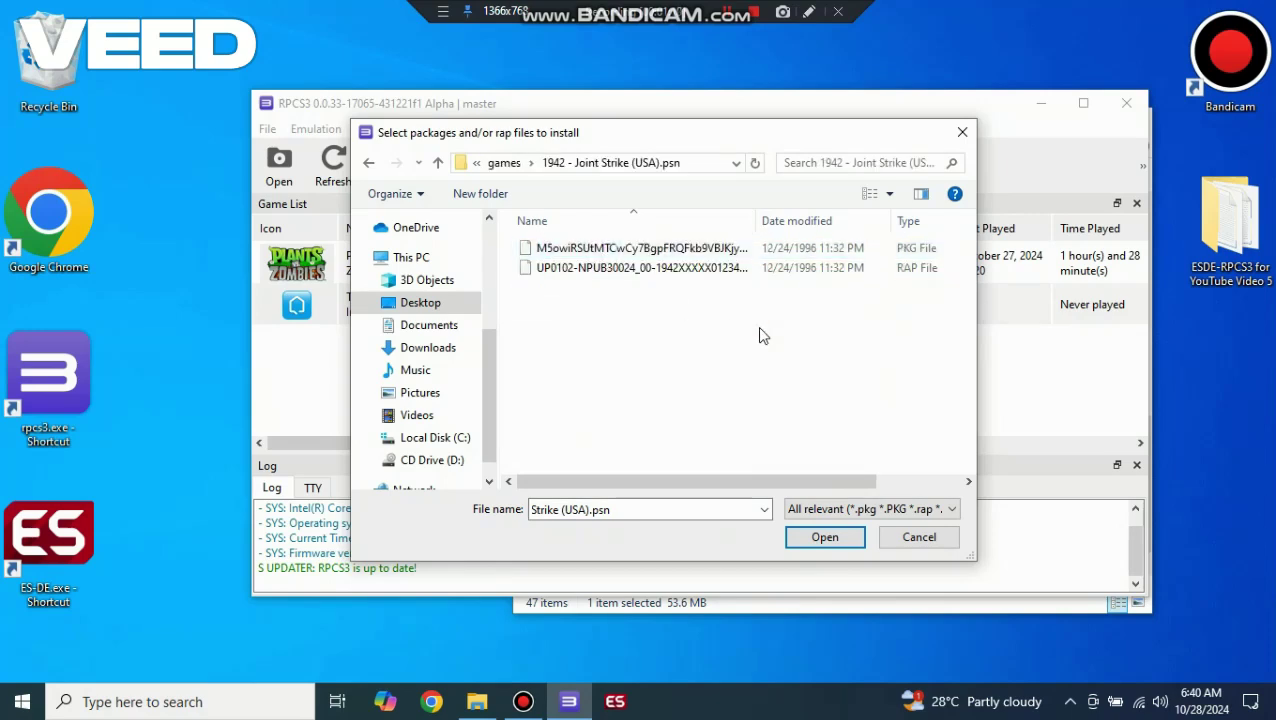
left_click_drag(760, 335, 502, 212)
left_click(824, 537)
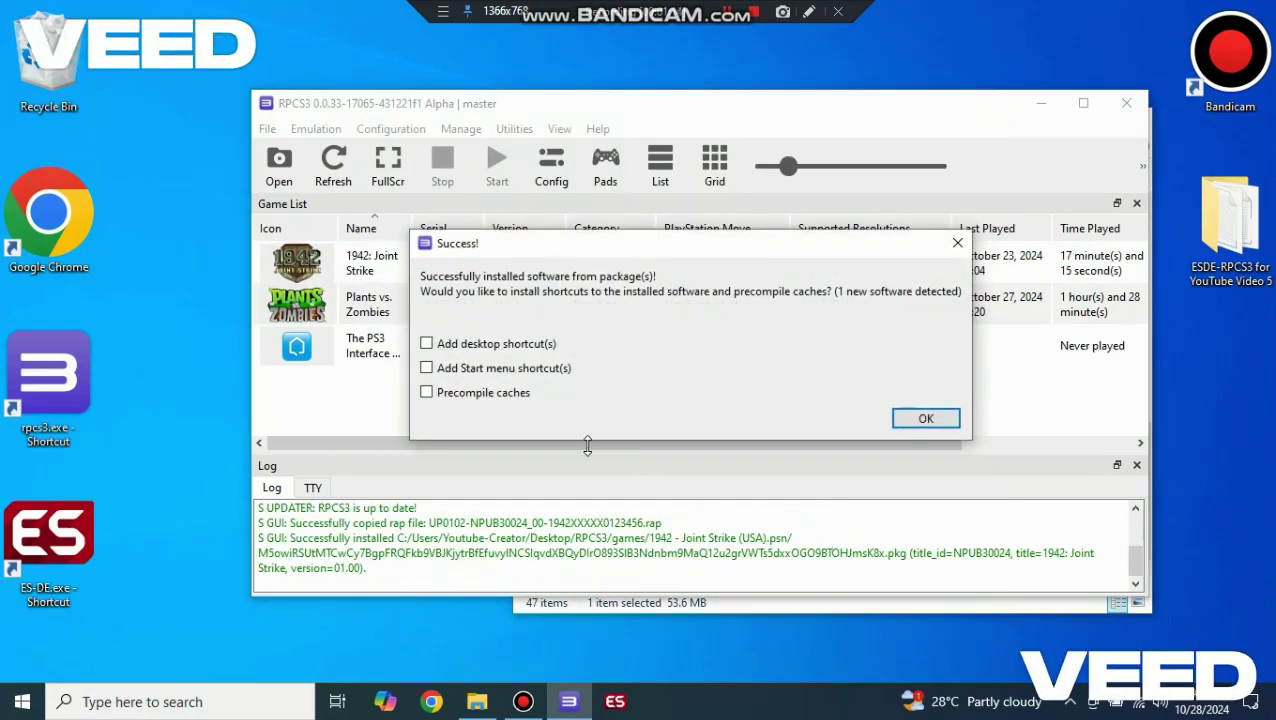
left_click(929, 419)
left_click(1126, 103)
left_click(1130, 120)
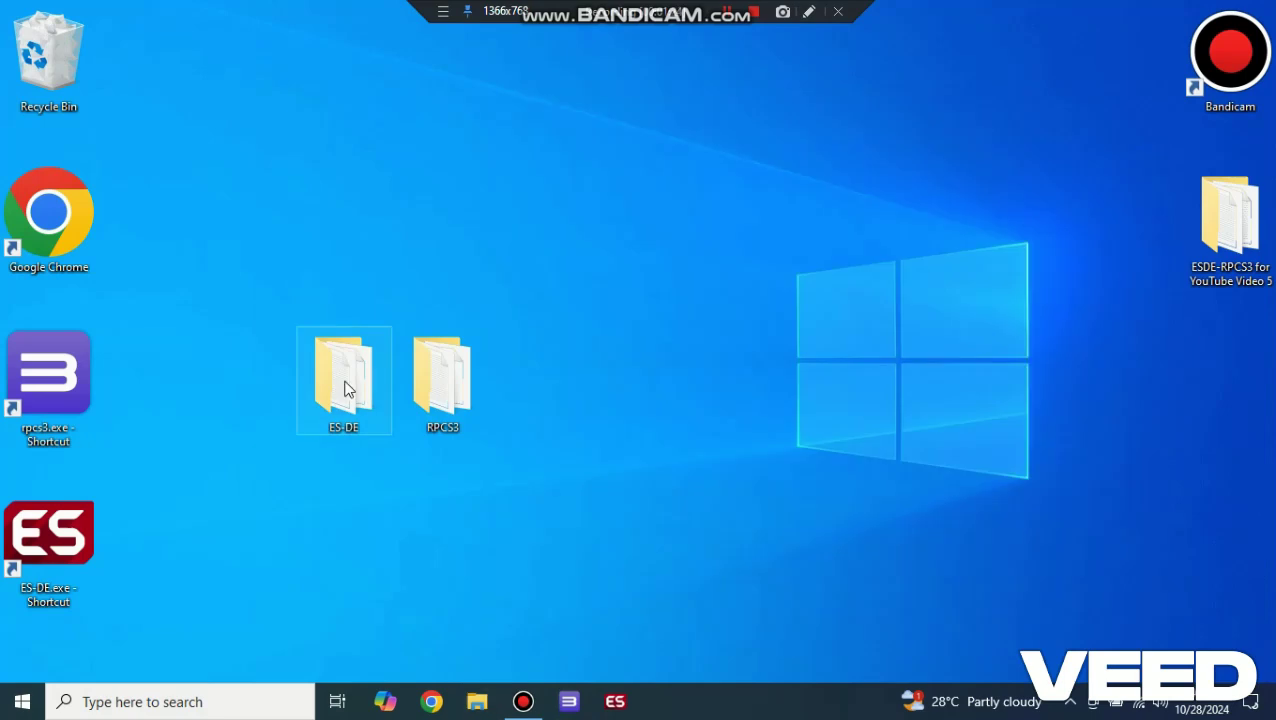
Move the RPCS3 folder from the desktop into the Emulators folder inside ES-DE, and close the folder window
double_click(343, 388)
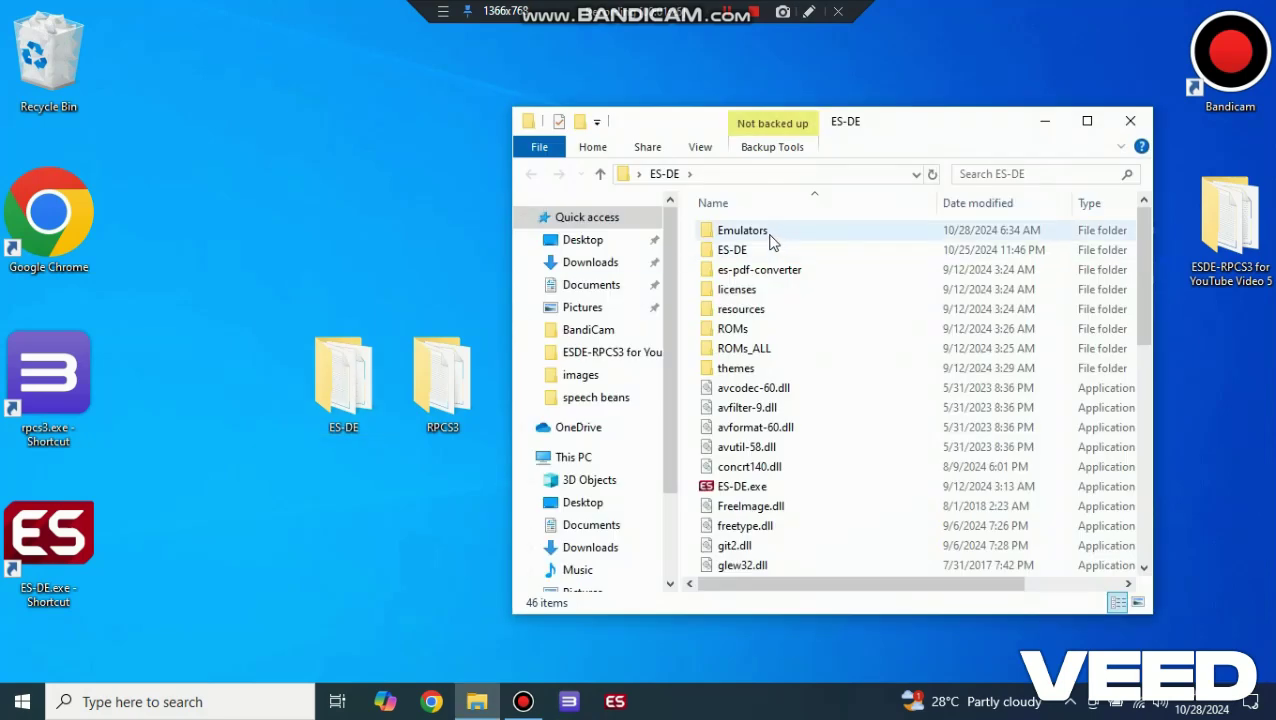
left_click(771, 233)
double_click(771, 233)
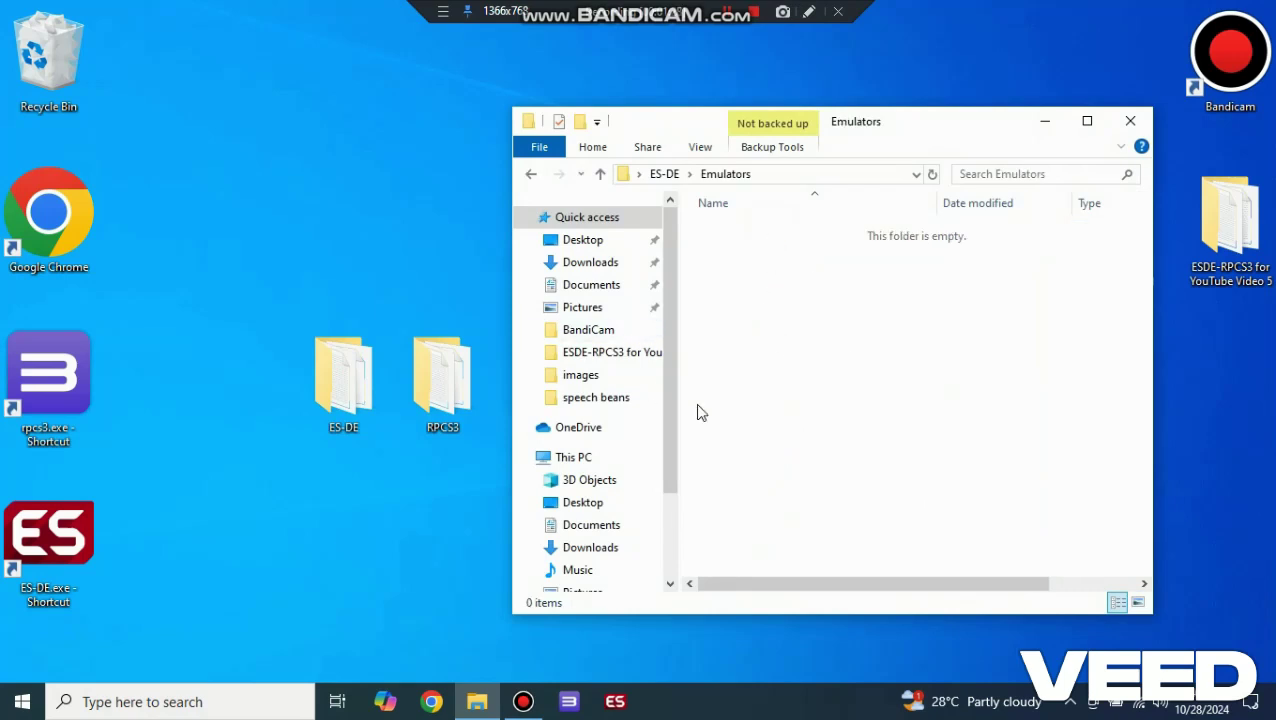
left_click(443, 390)
left_click_drag(443, 390, 771, 379)
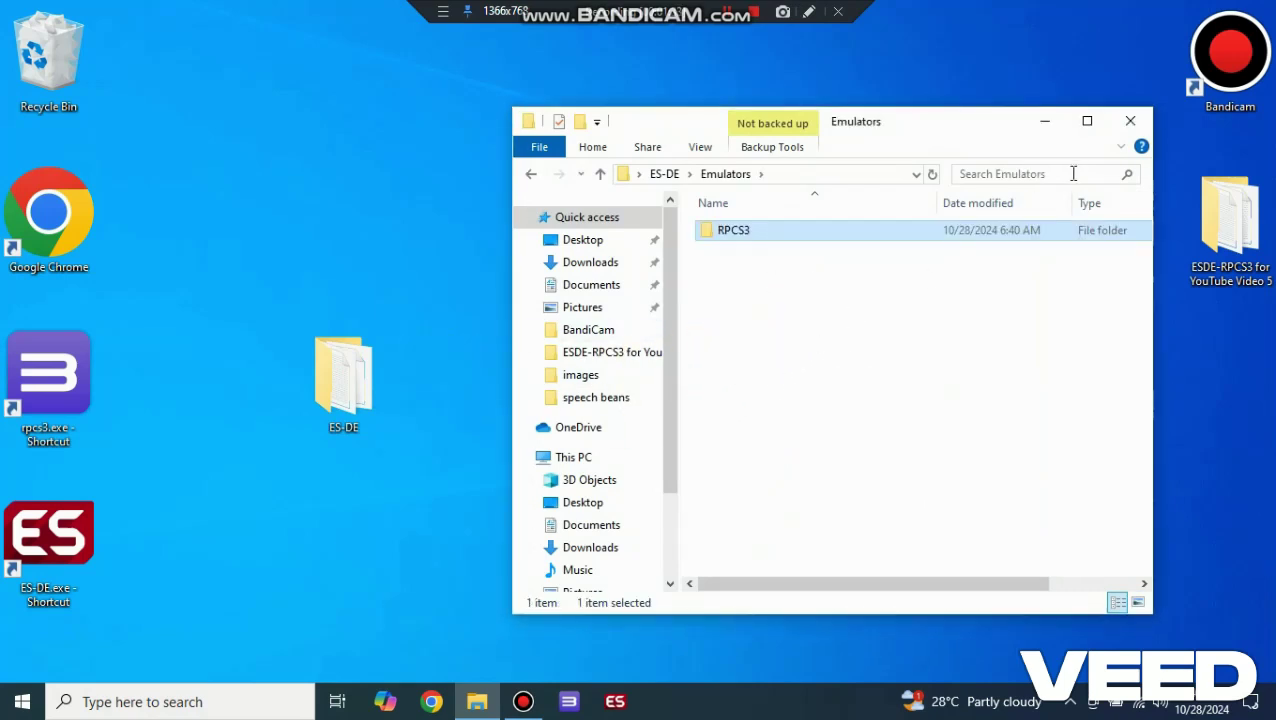
left_click(1129, 121)
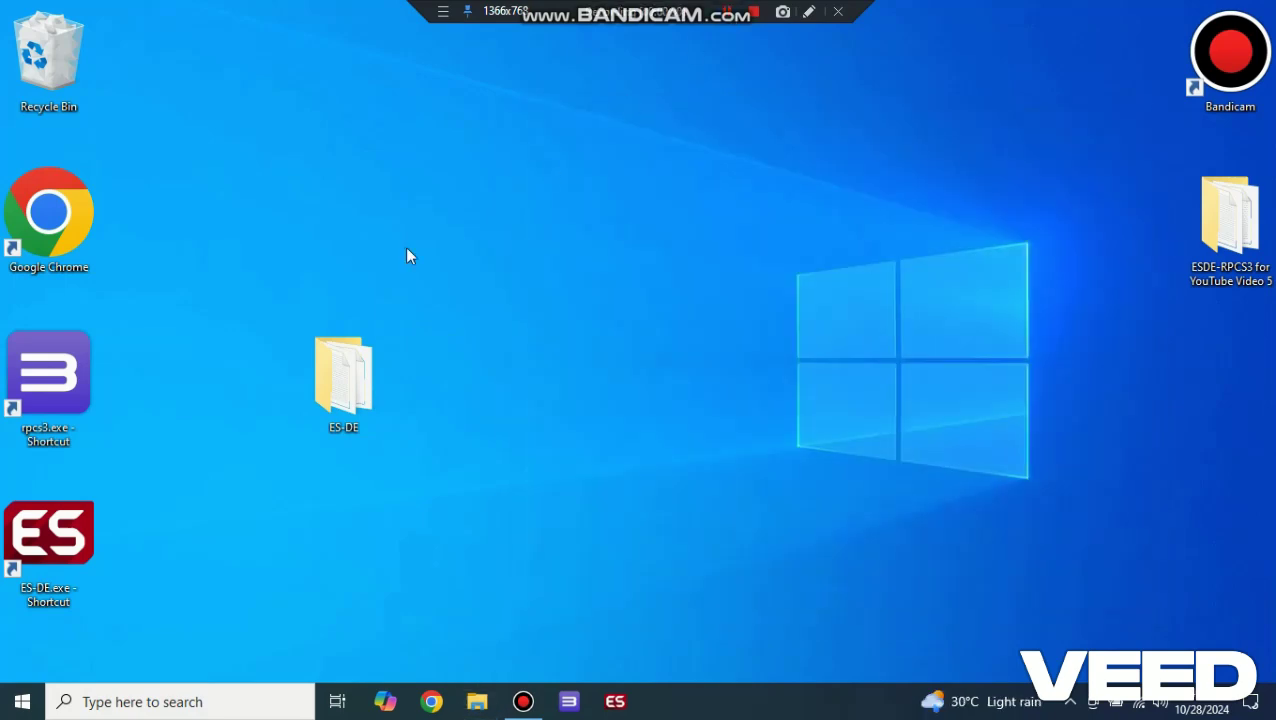
Check the target path in the rpcs3.exe desktop shortcut's properties and open the target's file location
right_click(55, 390)
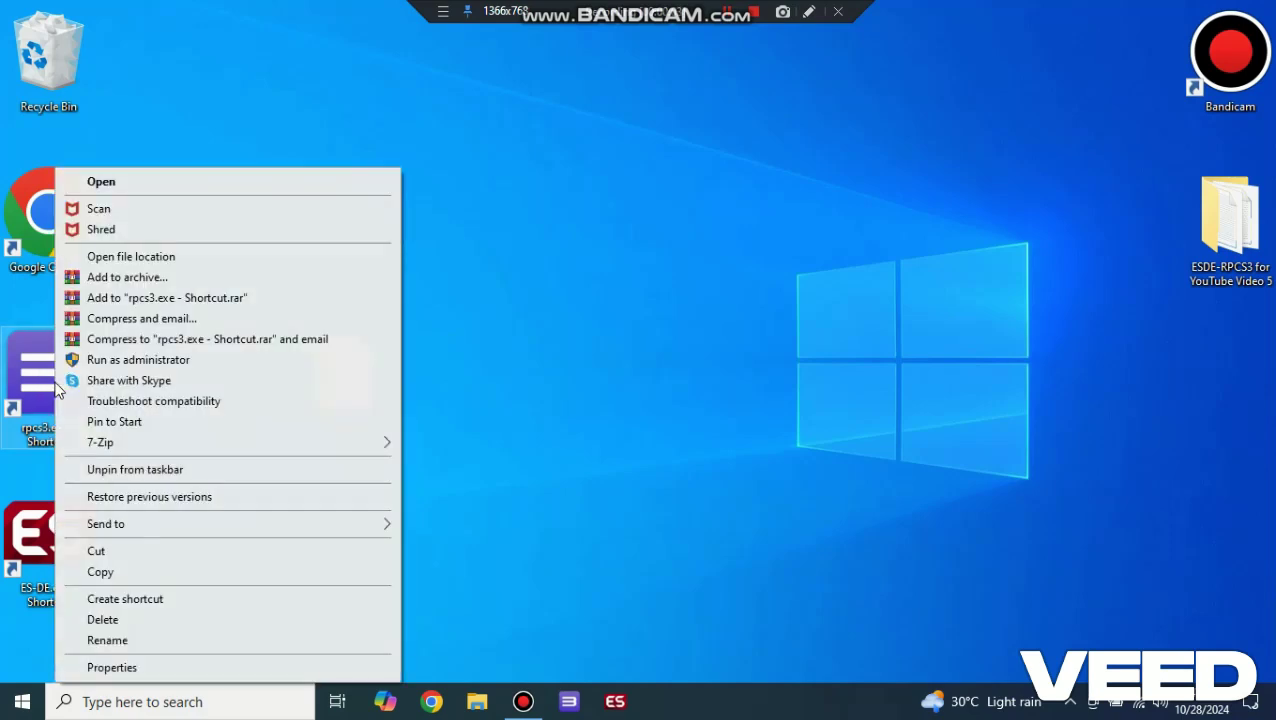
left_click(146, 673)
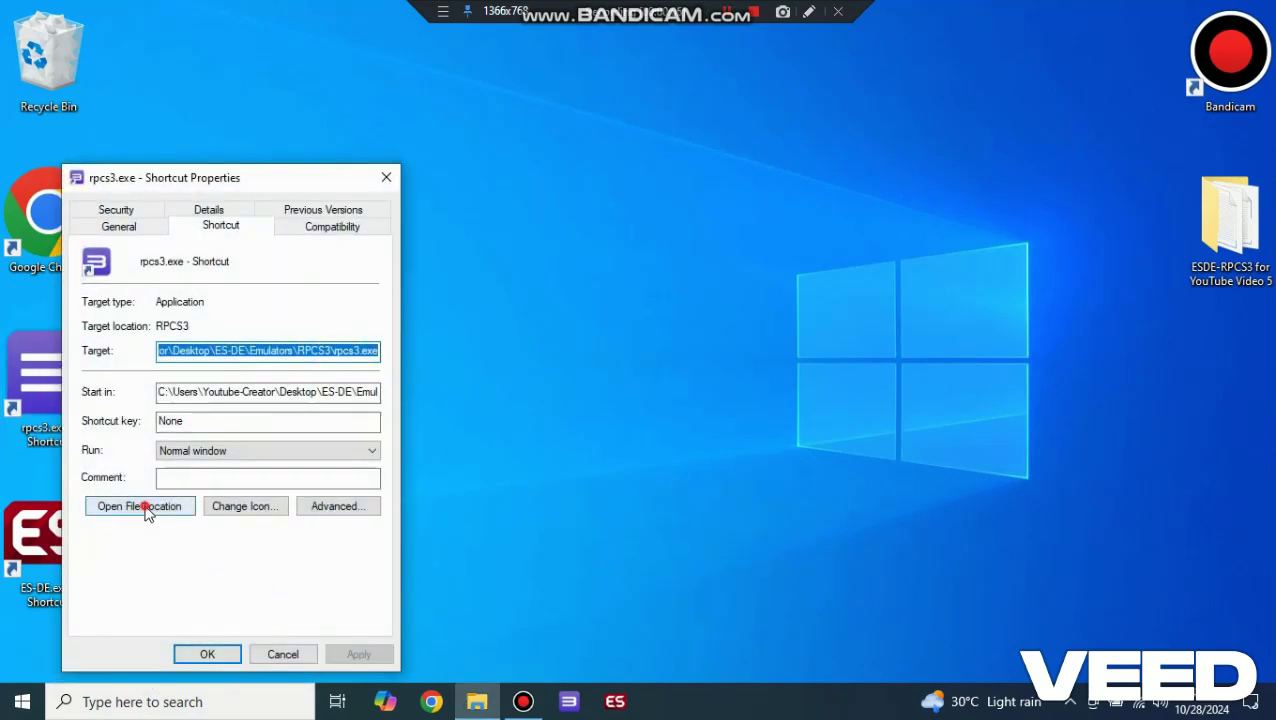
left_click(146, 508)
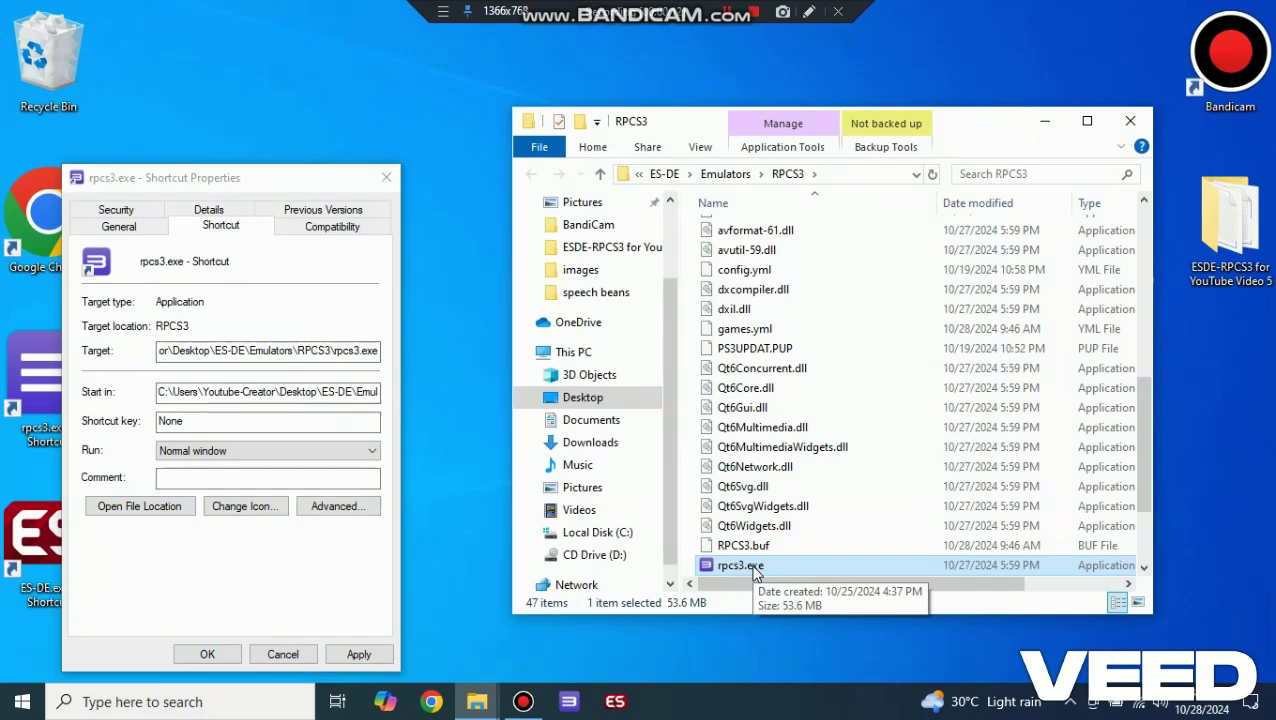
Launch RPCS3 from its desktop shortcut and create a desktop shortcut for 1942: Joint Strike
double_click(52, 372)
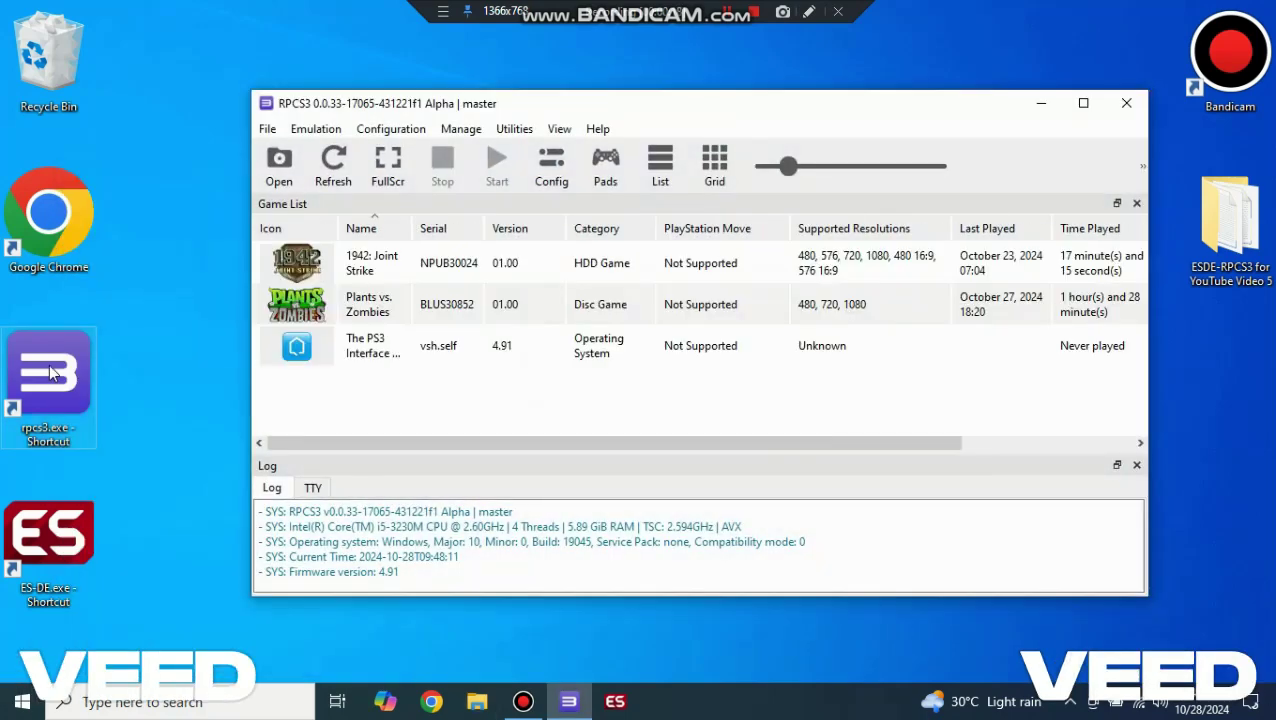
left_click(370, 268)
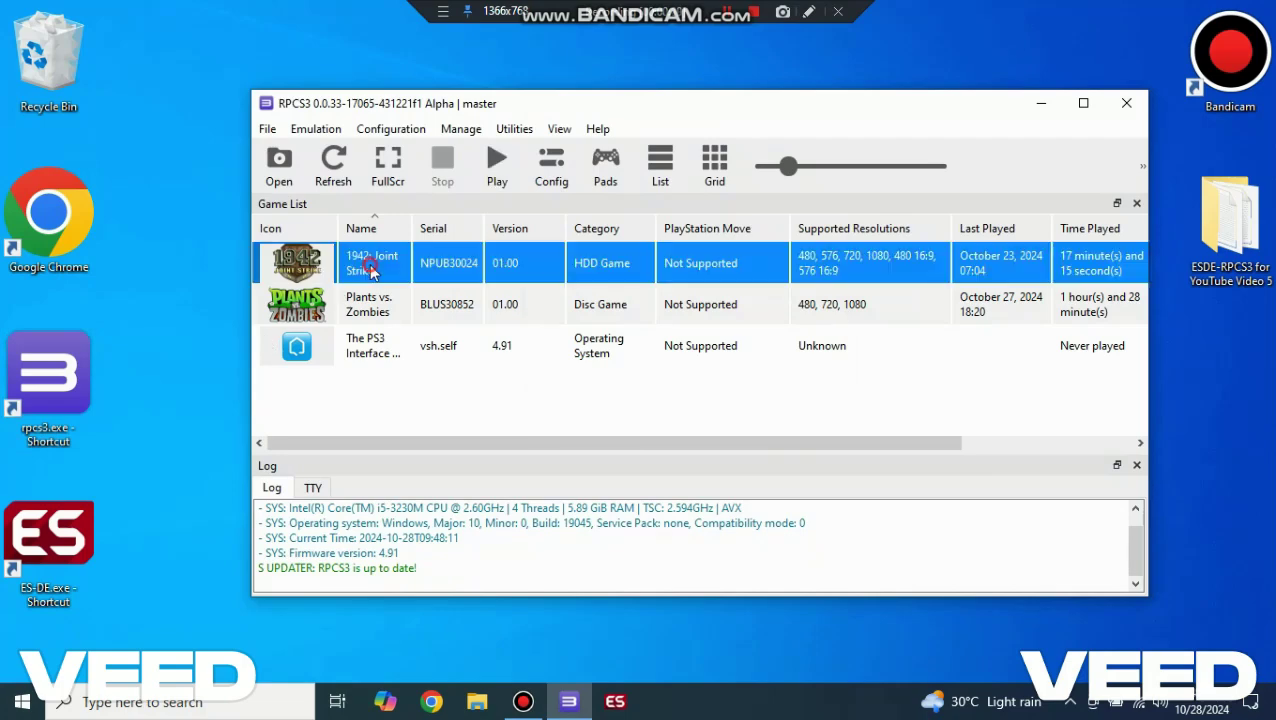
right_click(370, 270)
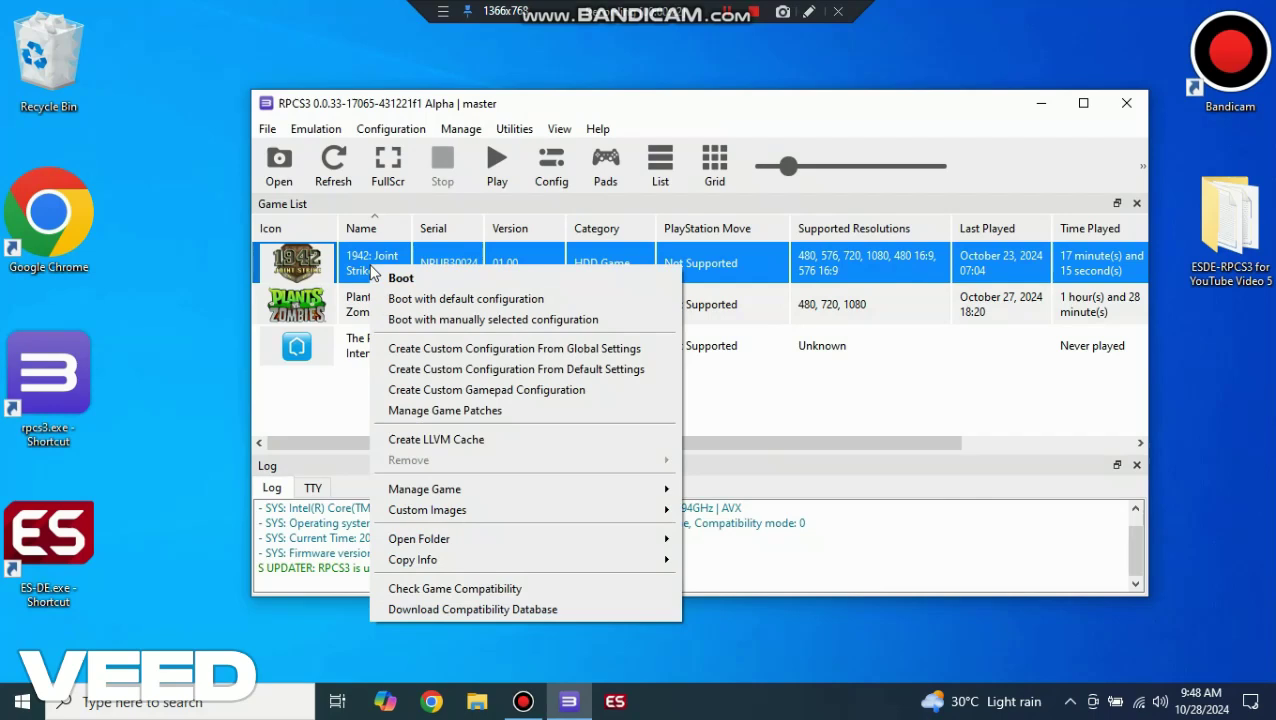
mouse_move(487, 494)
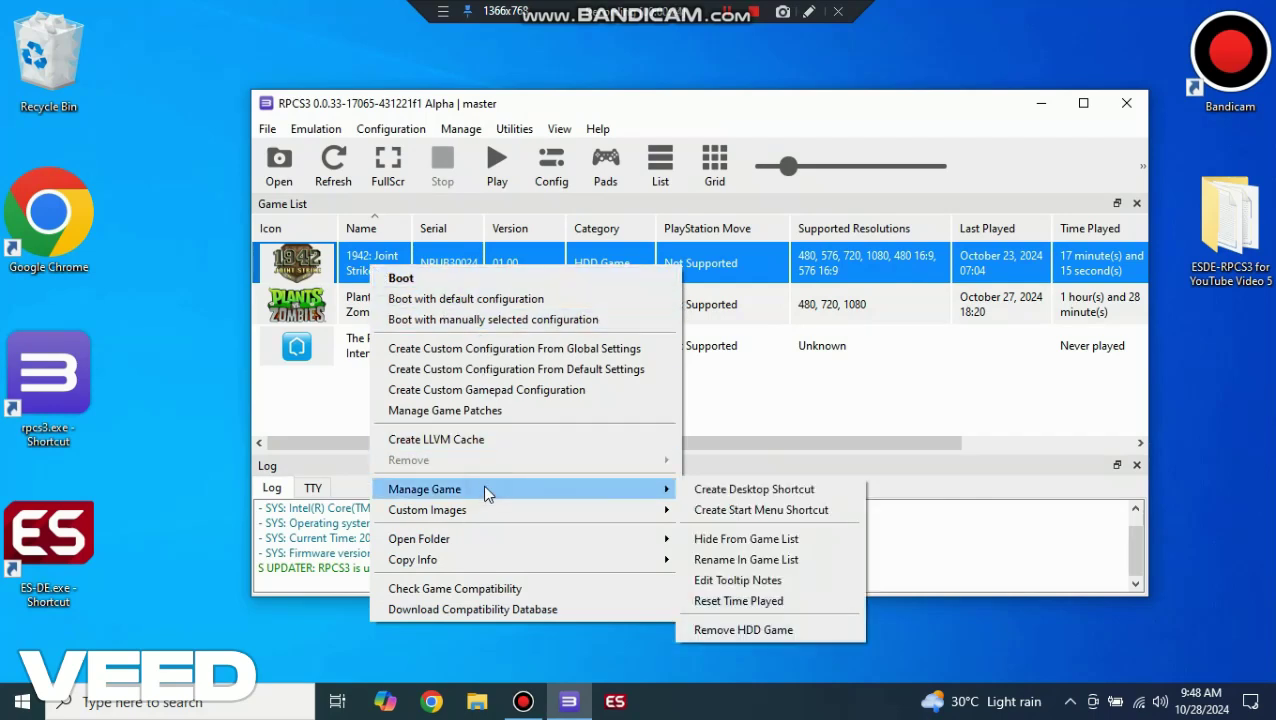
left_click(786, 492)
left_click(765, 372)
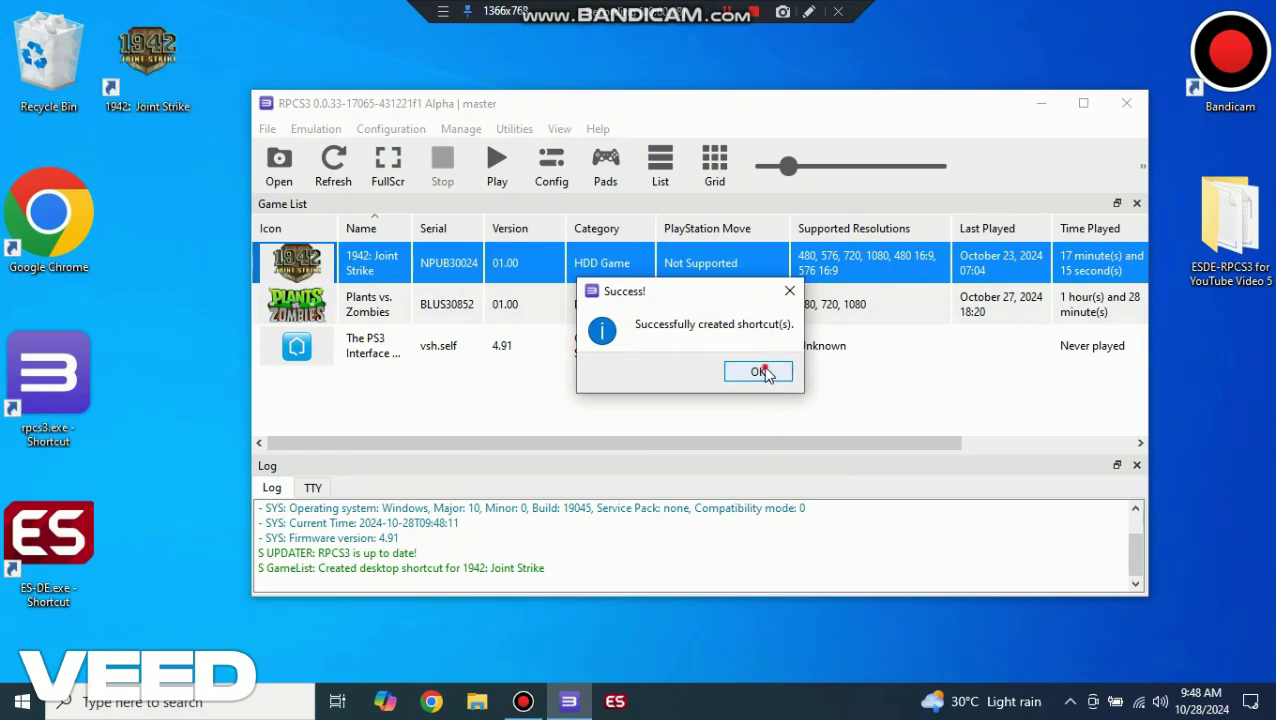
Create a desktop shortcut for Plants vs. Zombies from the game list and close RPCS3
left_click(445, 308)
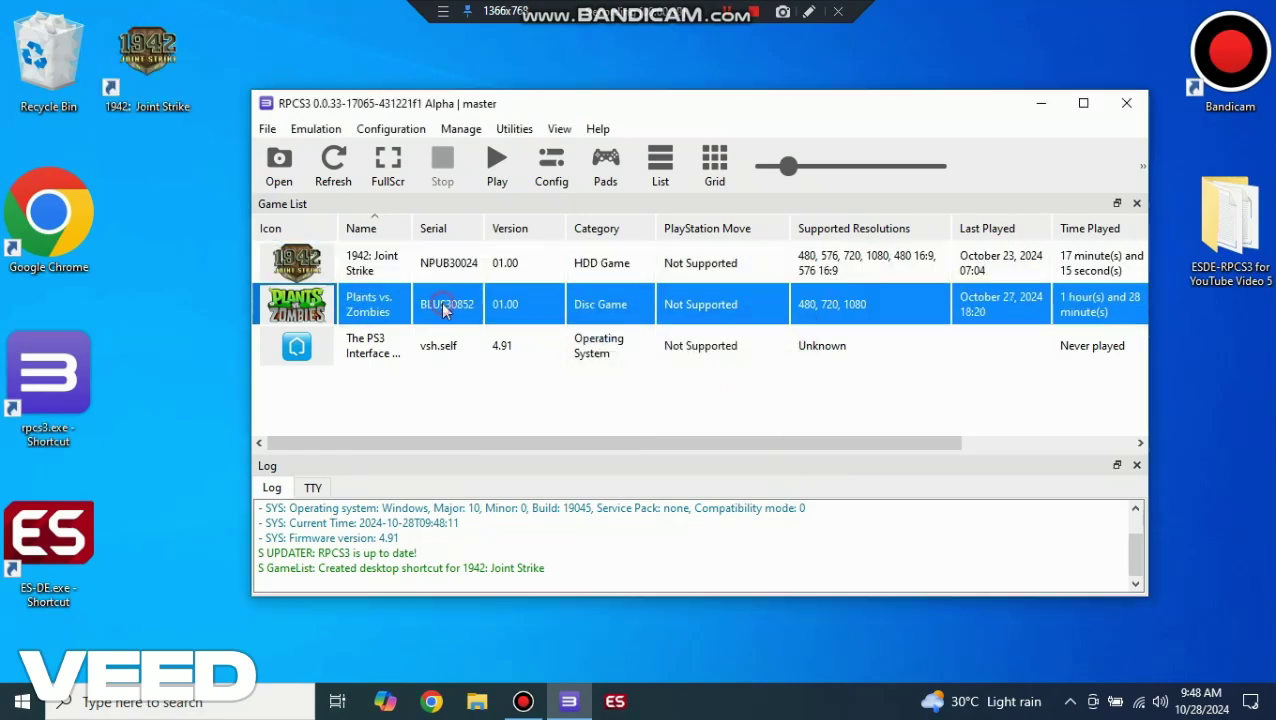
right_click(445, 308)
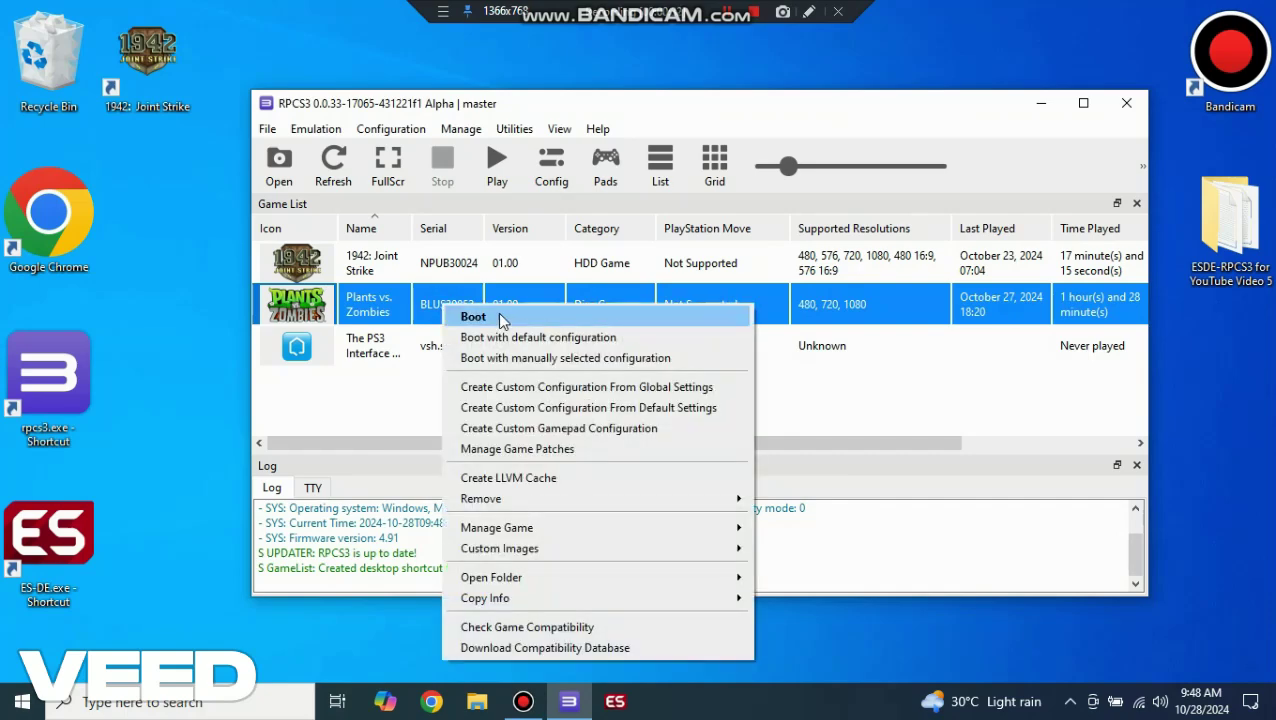
mouse_move(585, 527)
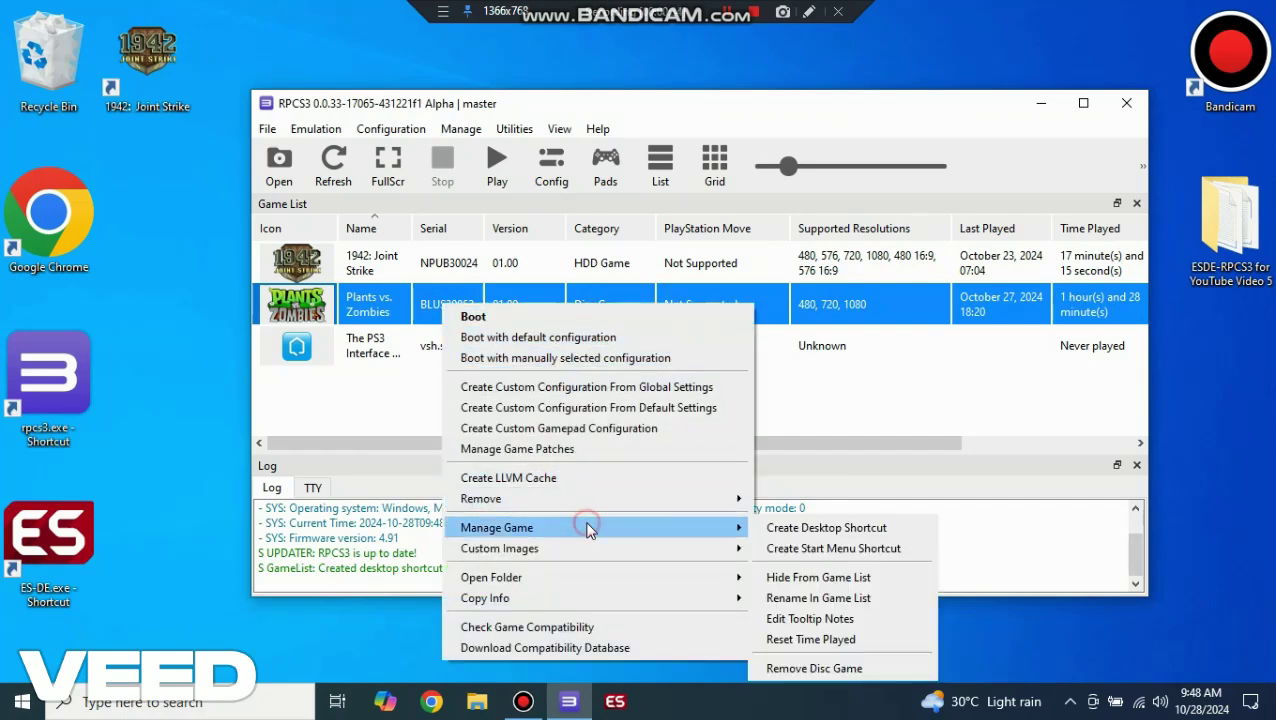
left_click(827, 530)
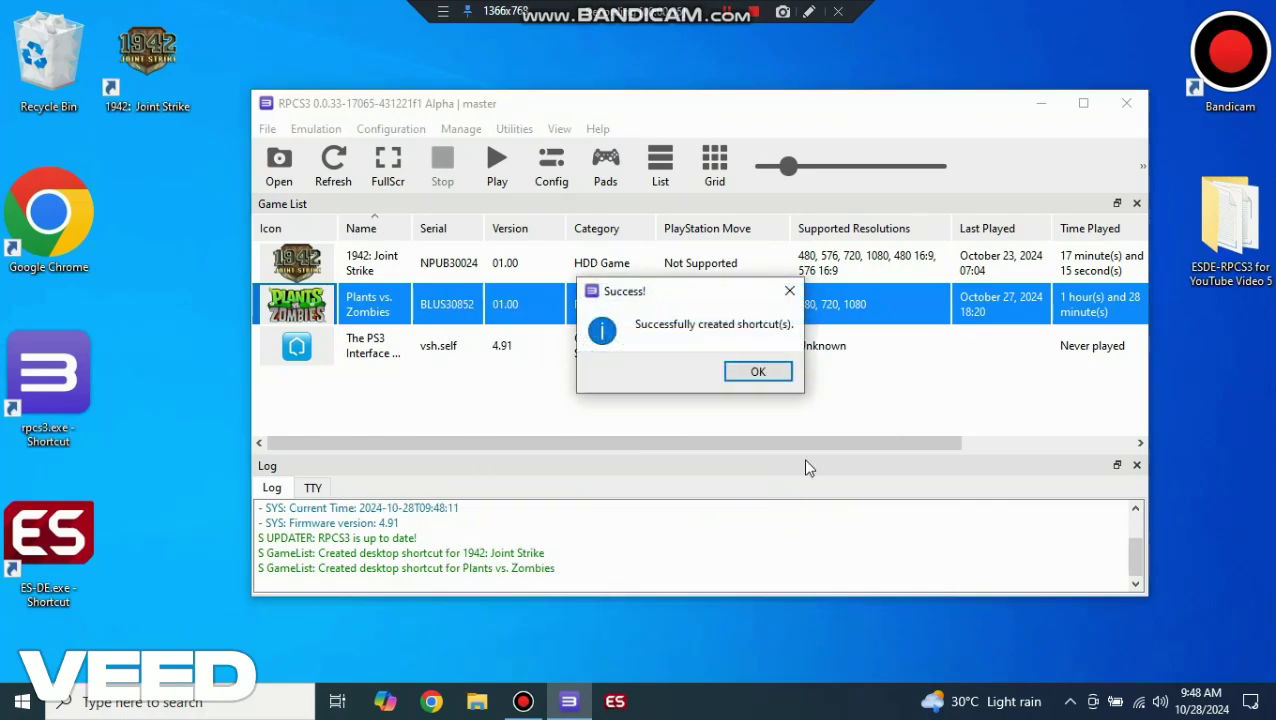
left_click(756, 373)
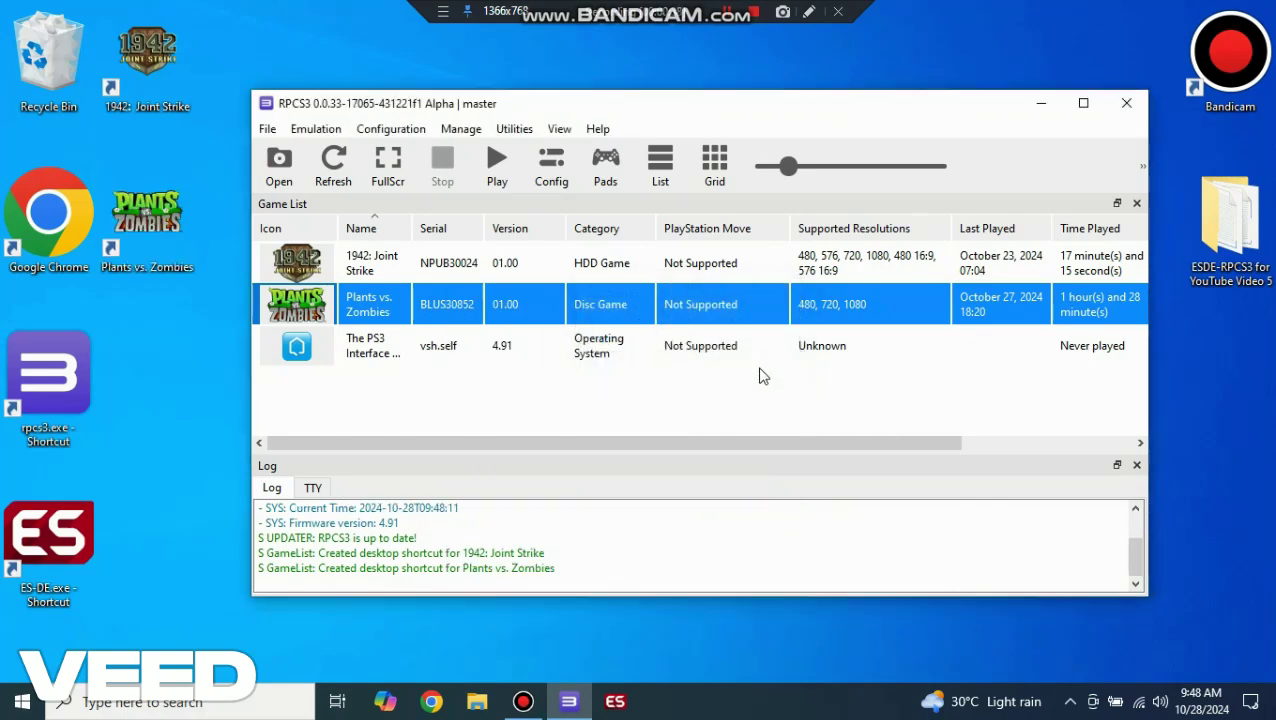
left_click(1128, 103)
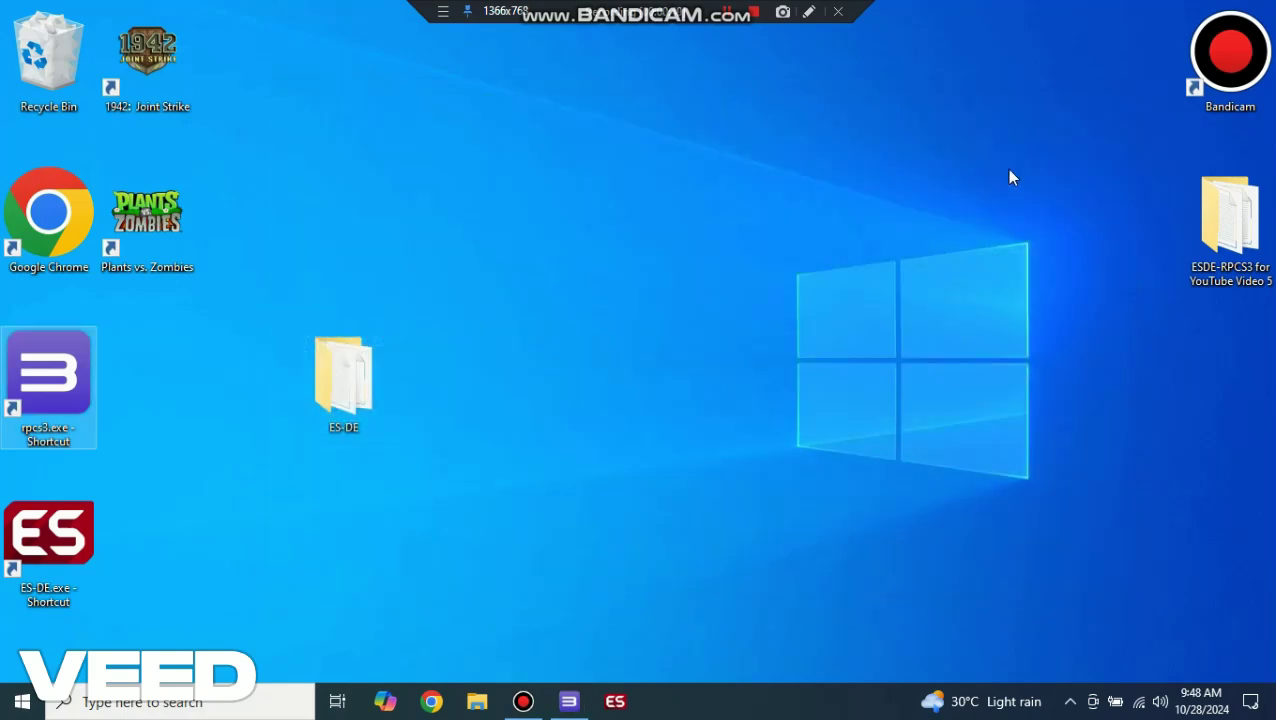
Open the ps3 folder inside the ROMs_ALL folder of ES-DE
left_click(351, 385)
double_click(351, 385)
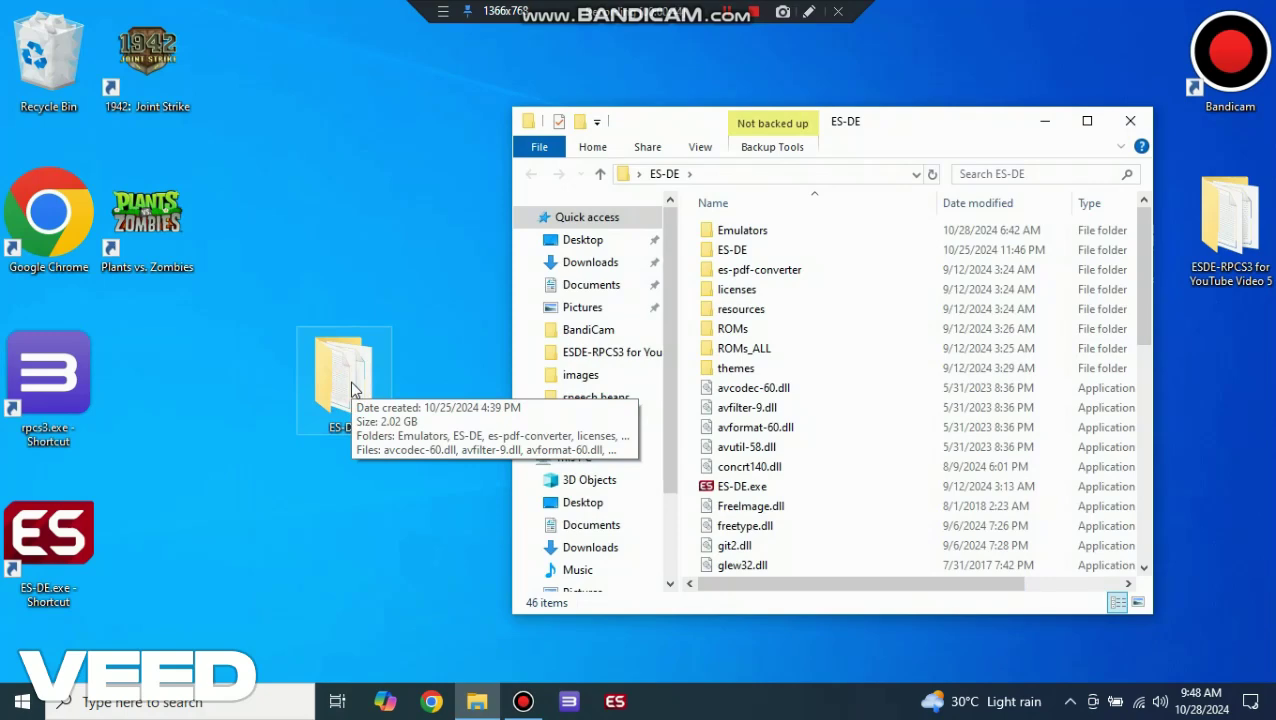
double_click(740, 349)
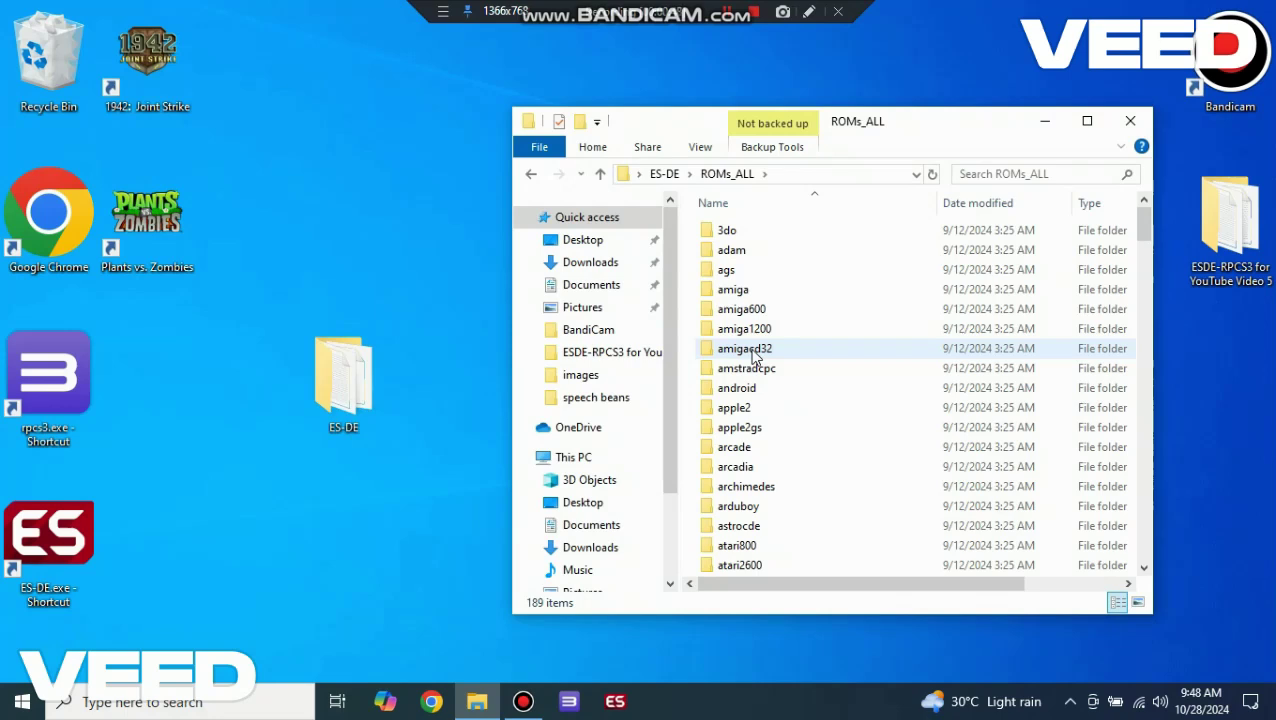
key("p")
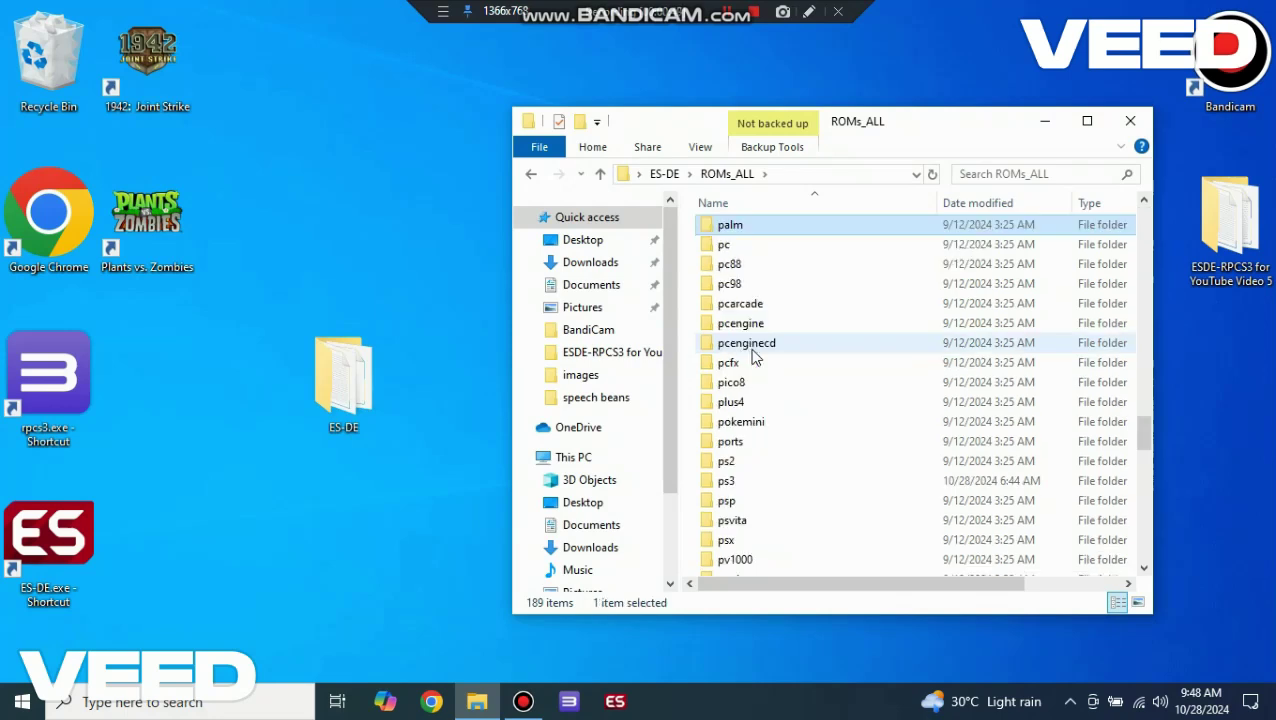
left_click(735, 482)
double_click(735, 482)
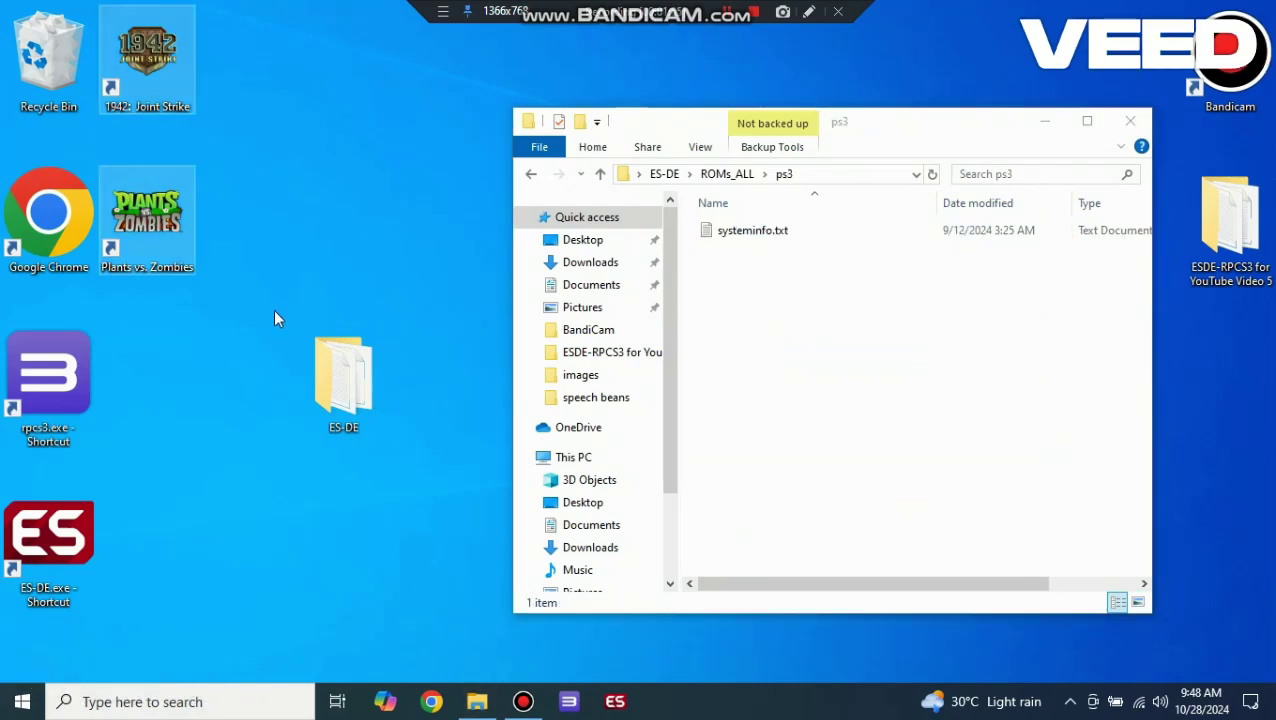
Move the 1942: Joint Strike and Plants vs. Zombies desktop shortcuts into the ps3 folder of ROMs_ALL
left_click_drag(275, 318, 803, 314)
left_click(866, 408)
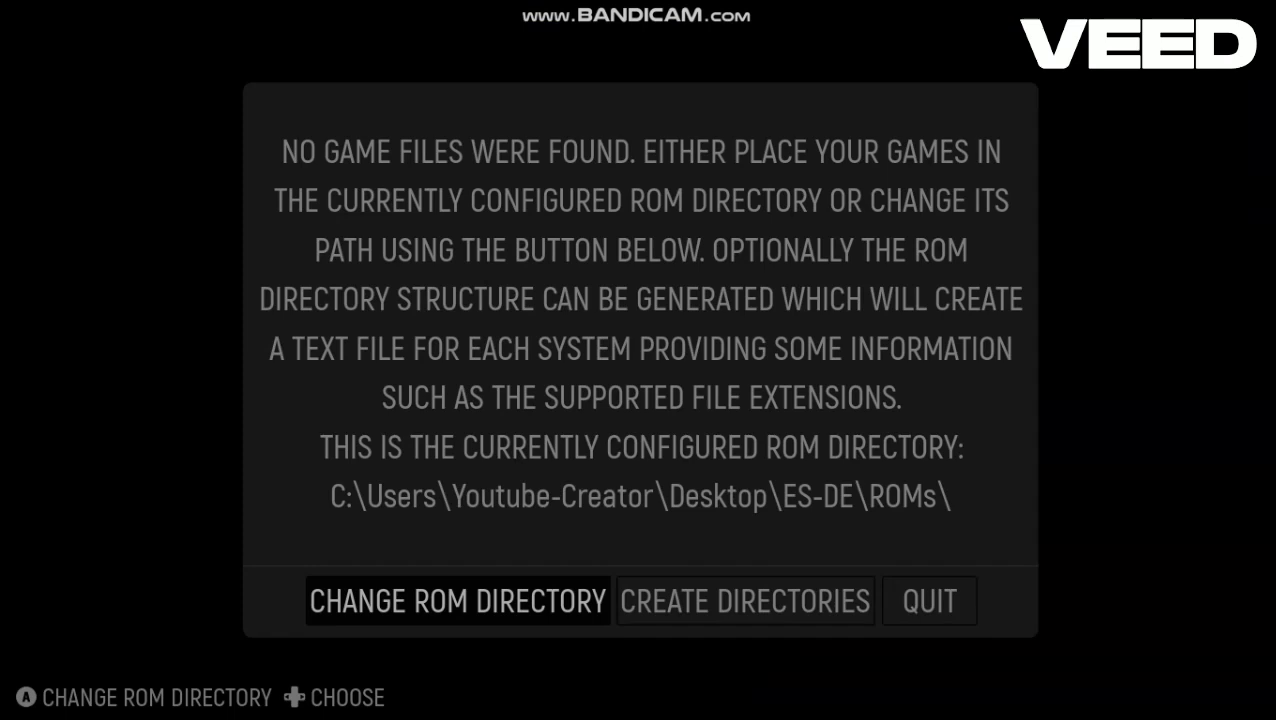
Change the ROM directory in ES-DE to the ROMs_ALL folder inside the desktop's ES-DE folder
key("Return")
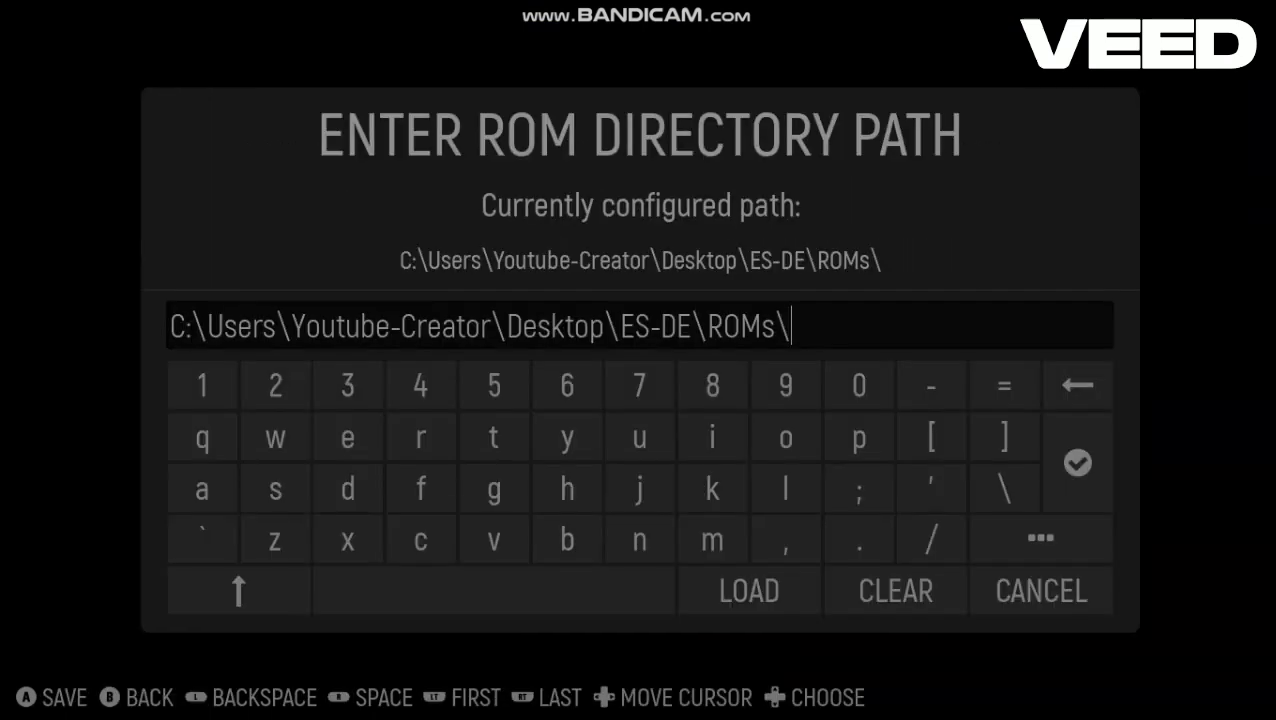
key("BackSpace")
type("_ALL")
key("Return")
key("Return")
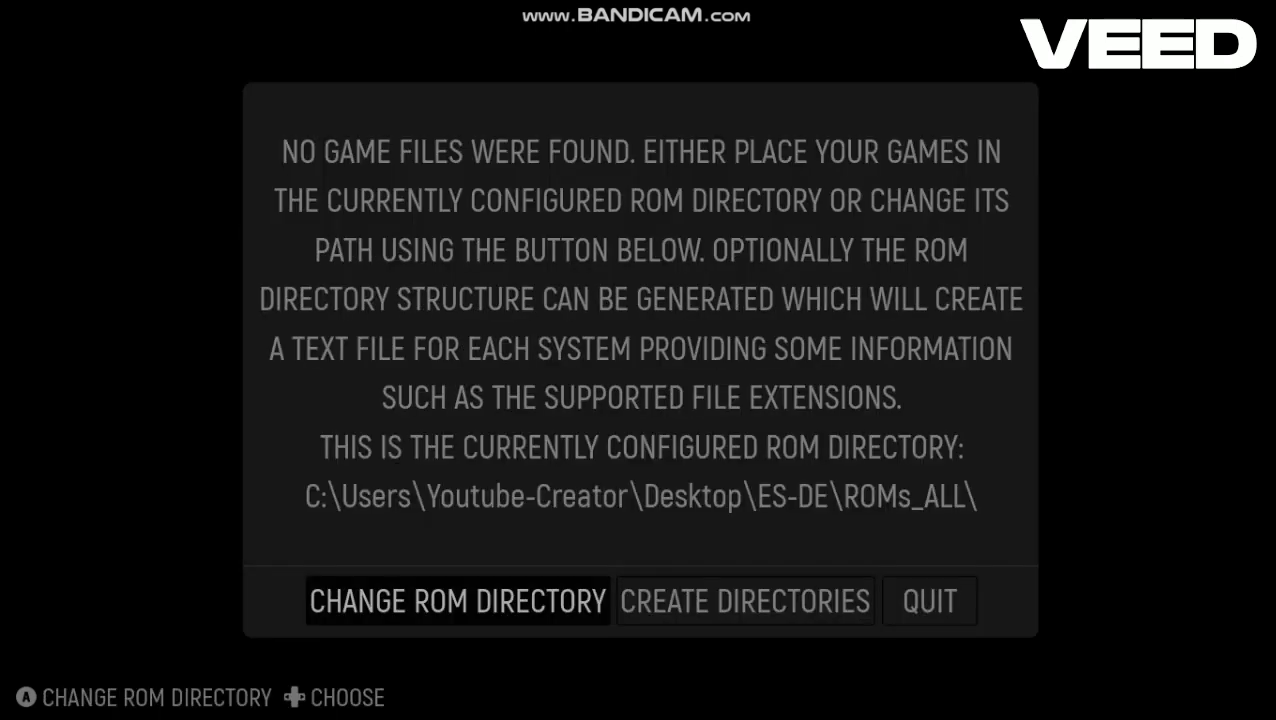
Quit ES-DE and relaunch it from its desktop shortcut
key("Right")
key("Right")
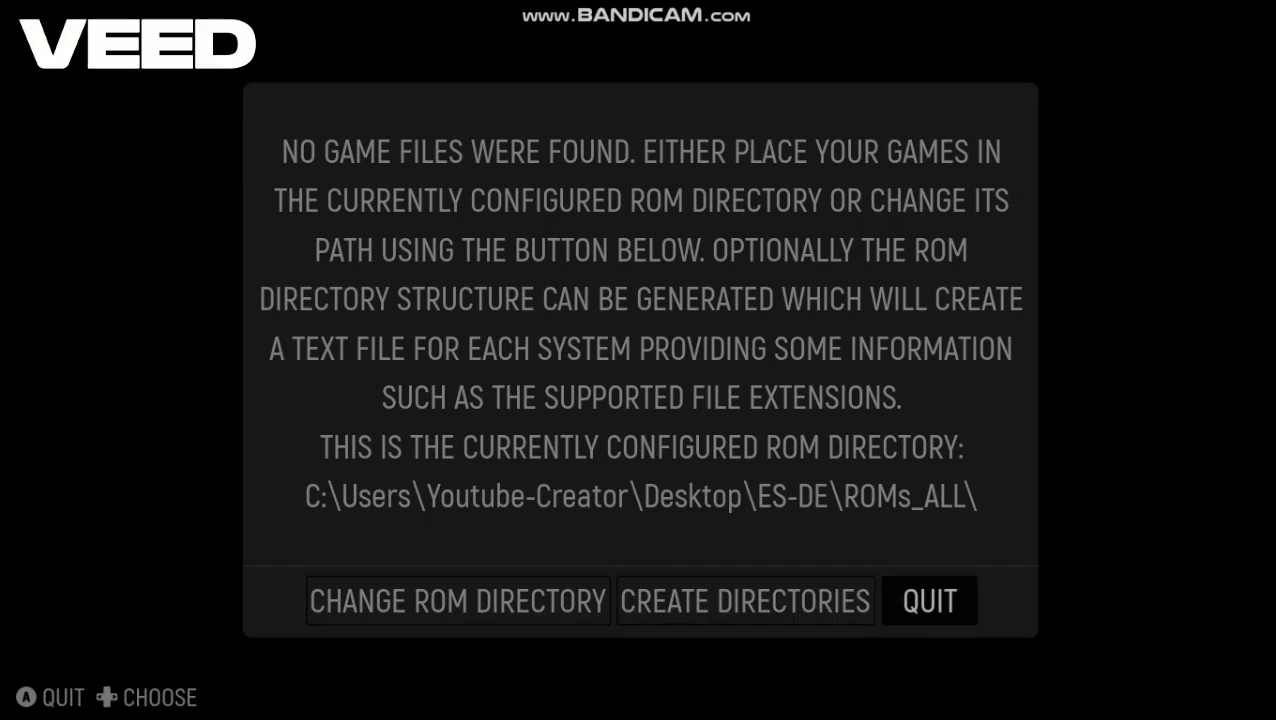
key("Return")
double_click(48, 540)
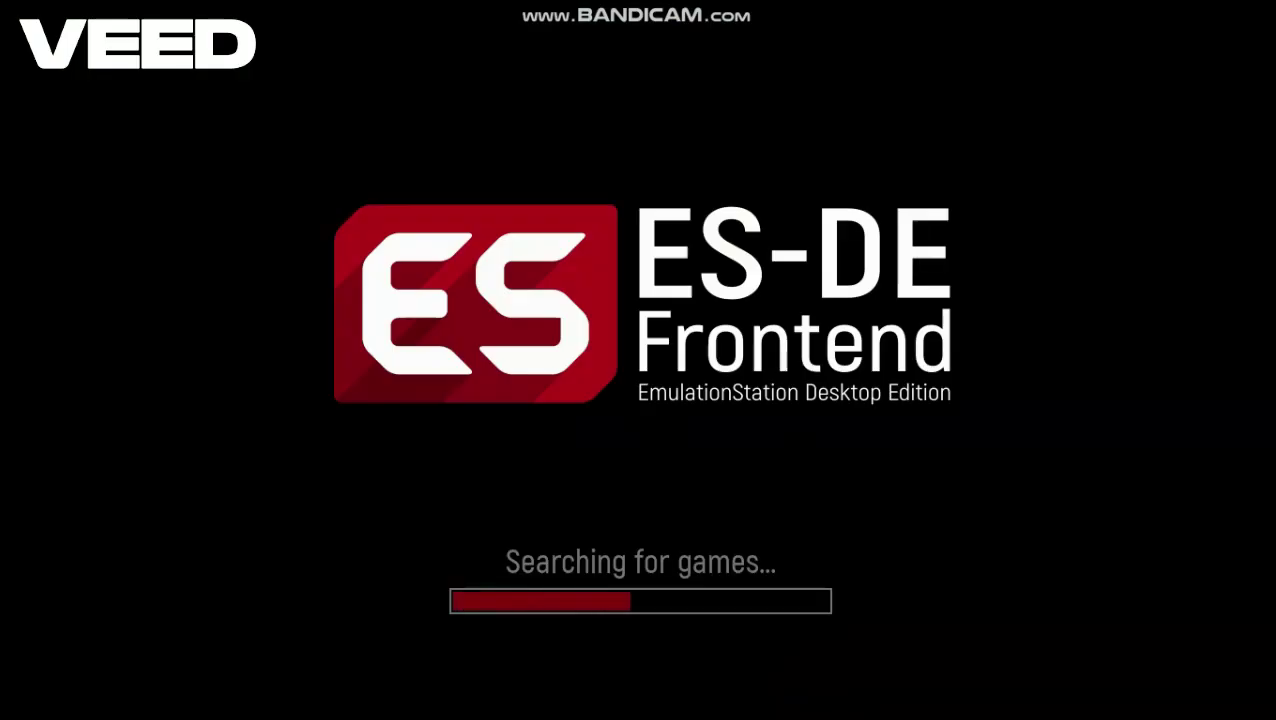
Open the scraper settings and select Sony PlayStation 3 as the system to scrape
key("Return")
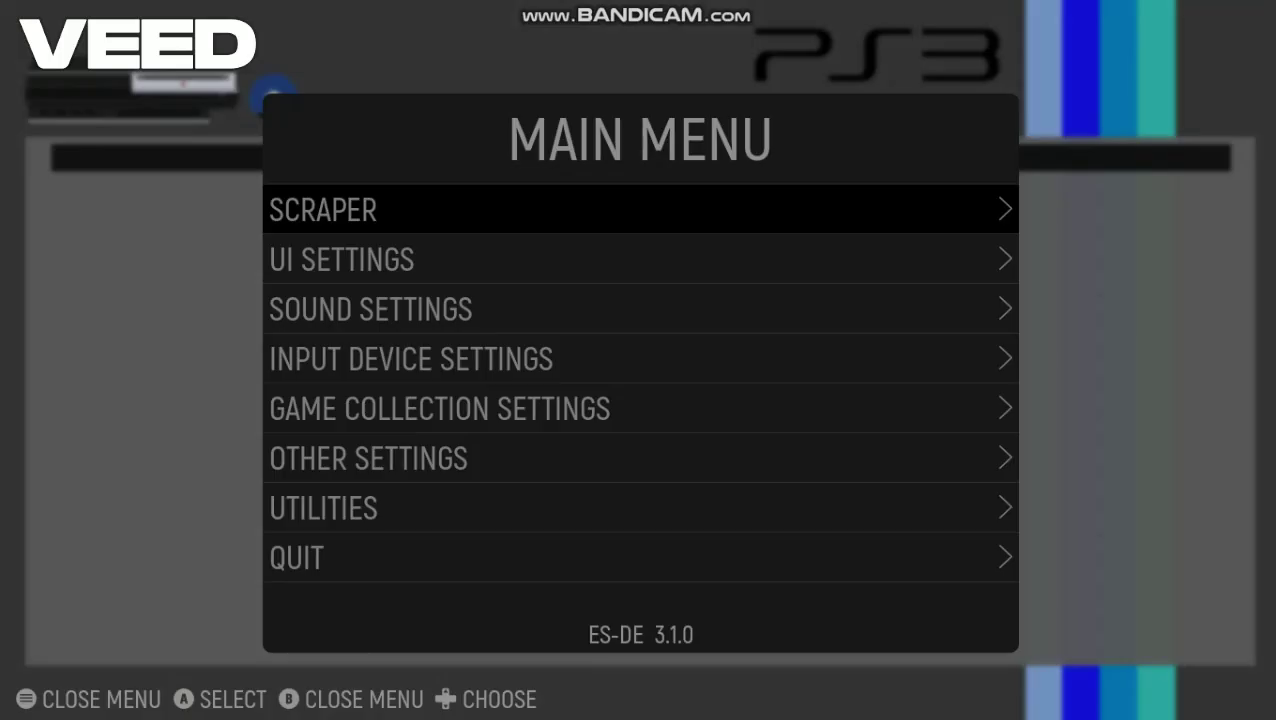
key("Return")
key("Down")
key("Down")
key("Down")
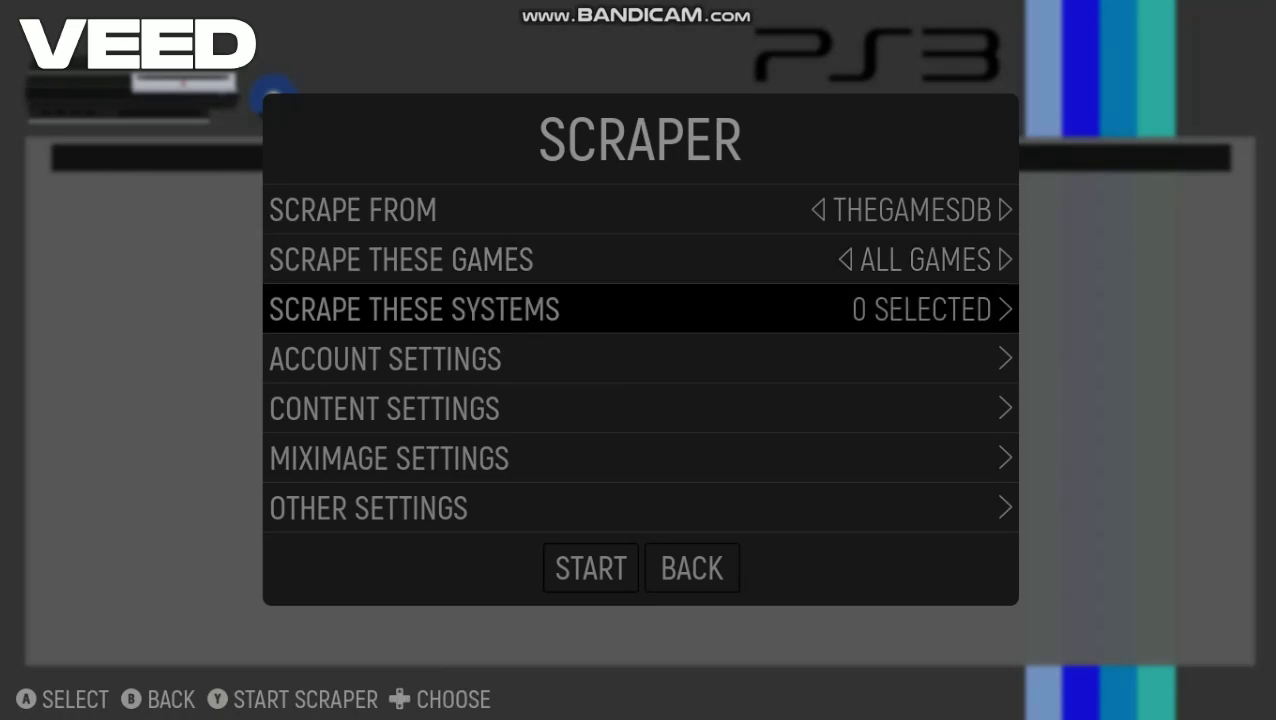
key("Up")
key("Return")
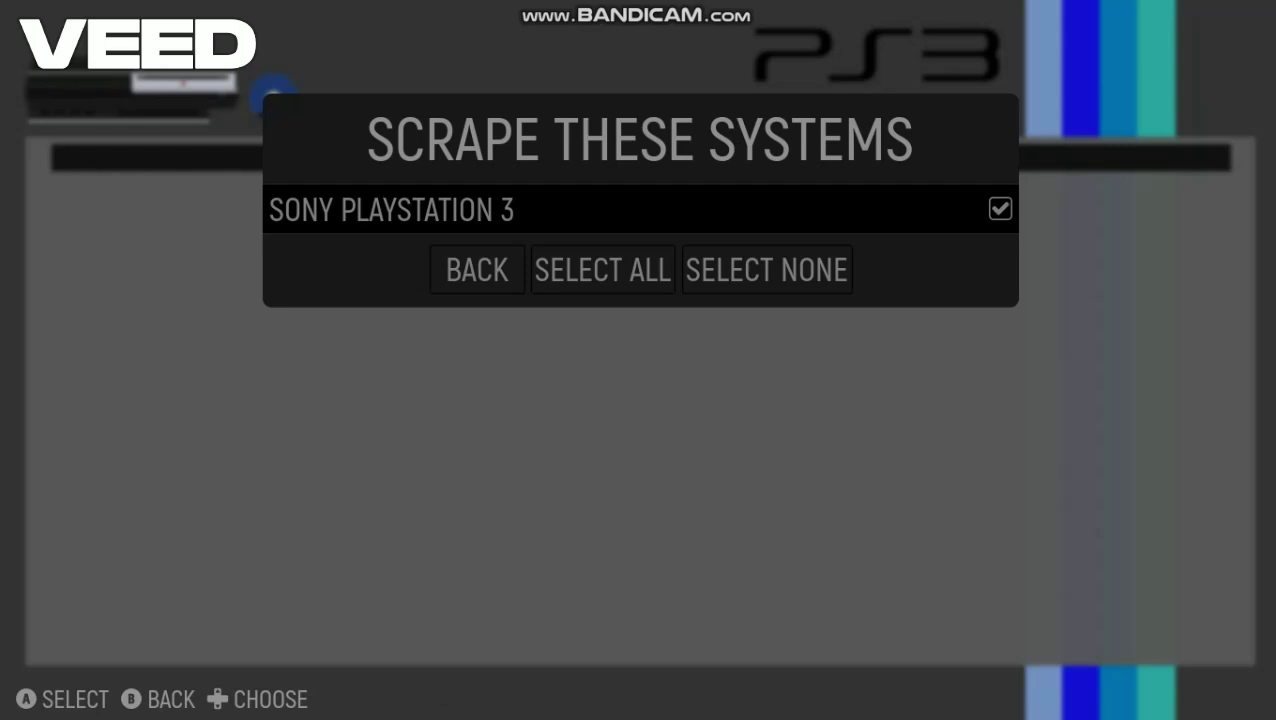
key("Down")
key("Return")
Run the scraper on all PlayStation 3 games using TheGamesDB and return to the main menu
key("Down")
key("Down")
key("Down")
key("Down")
key("Down")
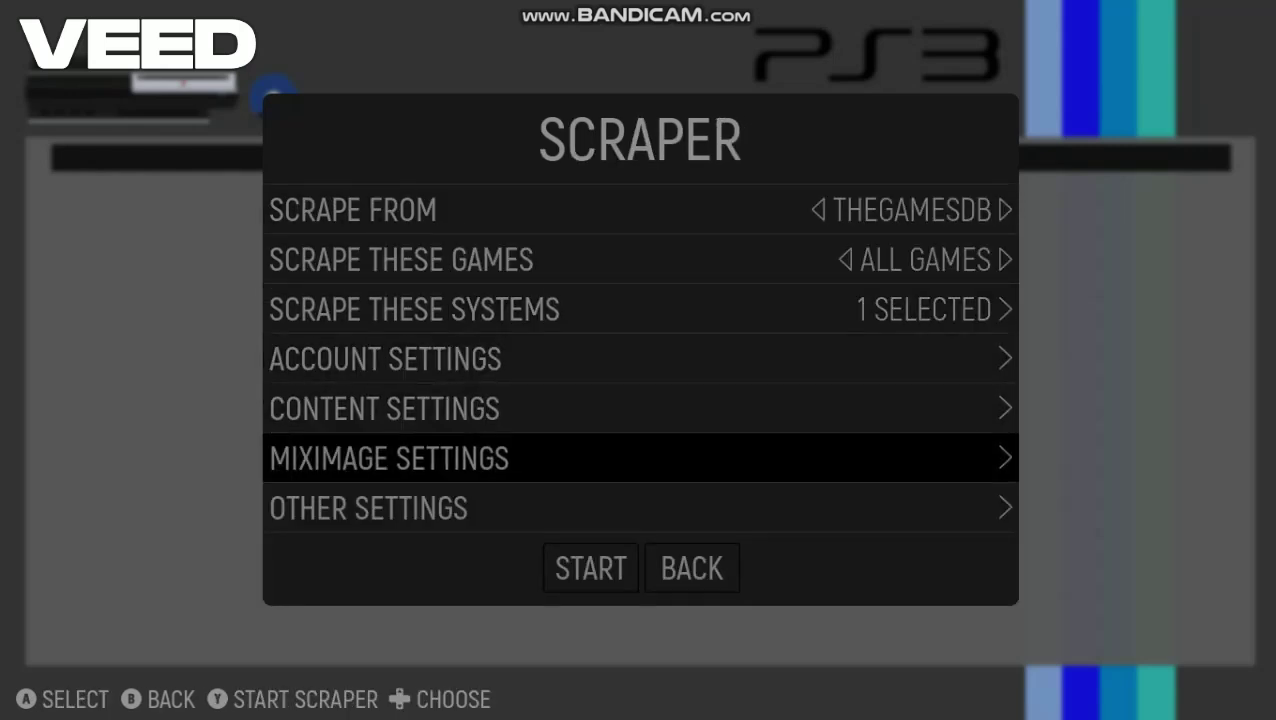
key("Return")
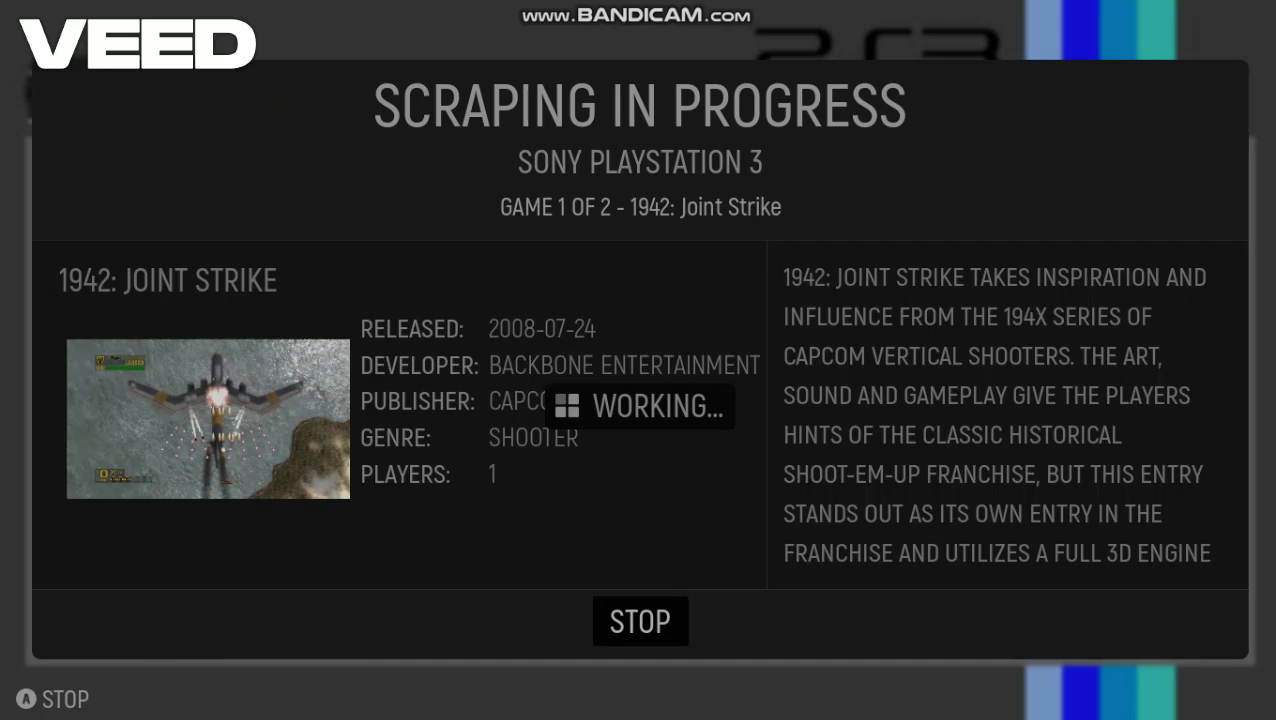
key("Return")
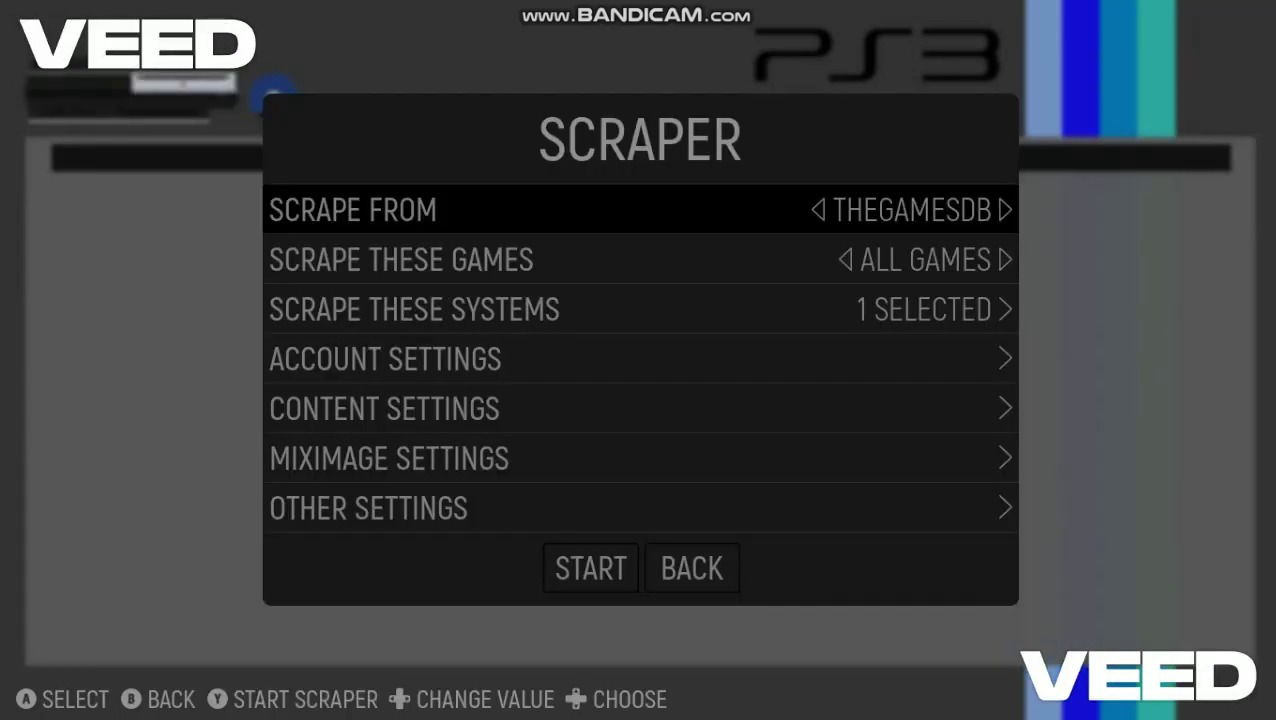
key("BackSpace")
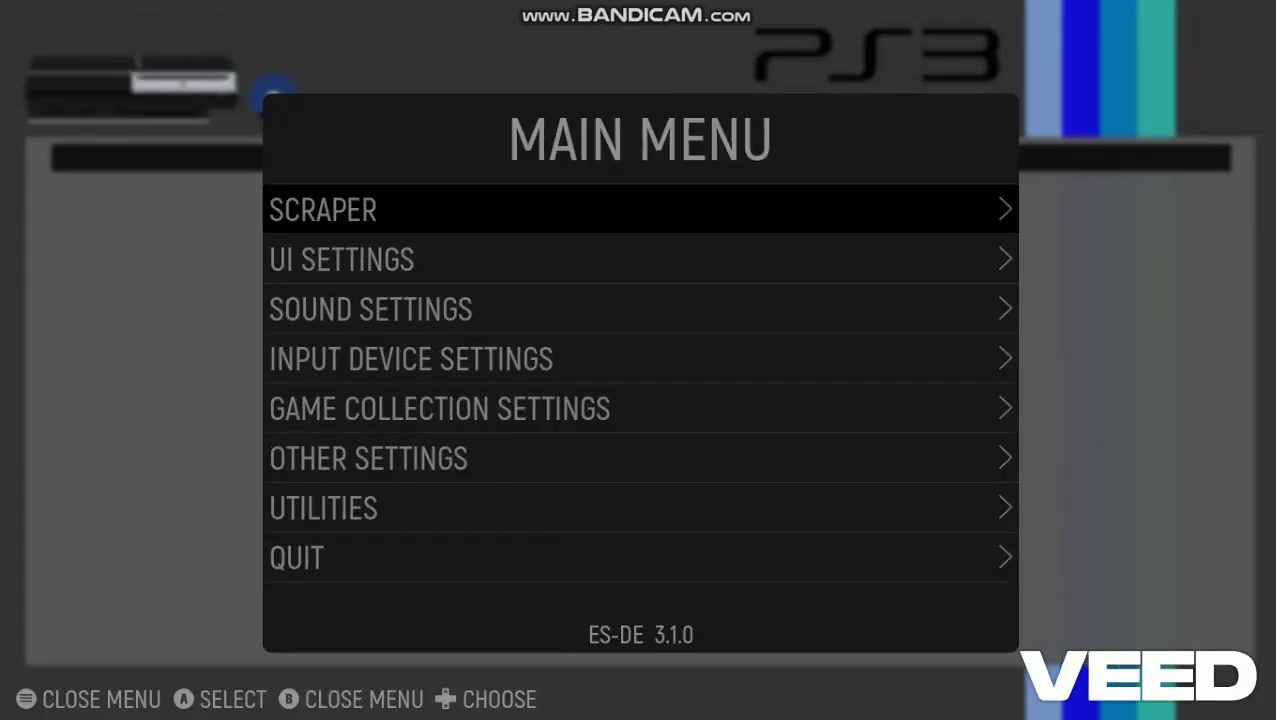
Browse the available themes in the Theme Downloader of the UI settings
key("Down")
key("Return")
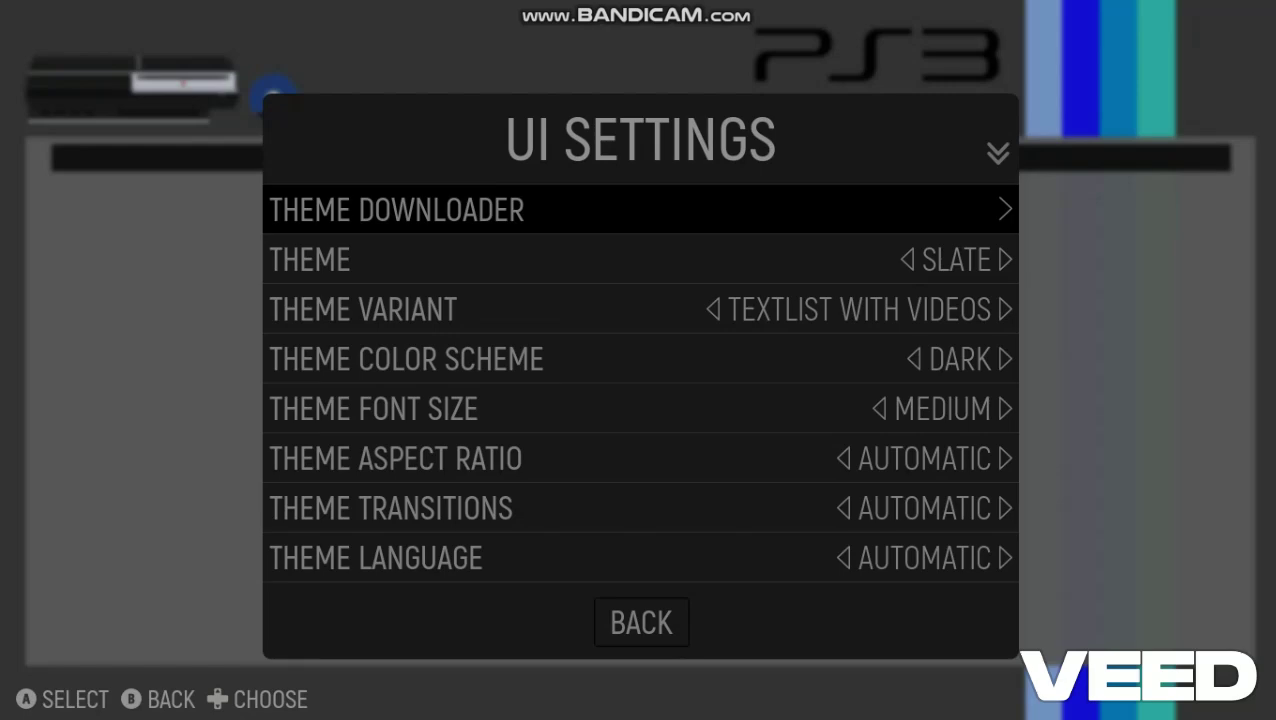
key("Return")
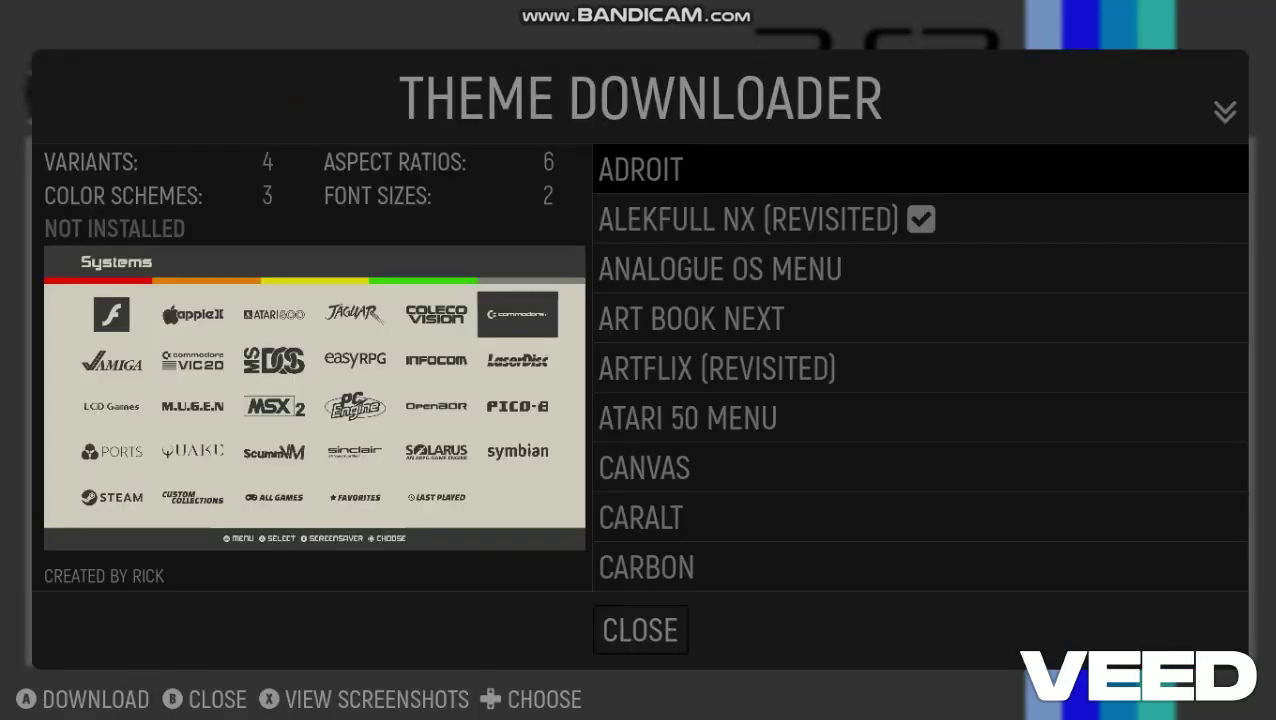
key("Down")
key("Down")
key("Down")
key("Down")
key("Down")
key("Down")
key("Down")
key("Down")
key("Down")
key("Down")
key("Down")
key("BackSpace")
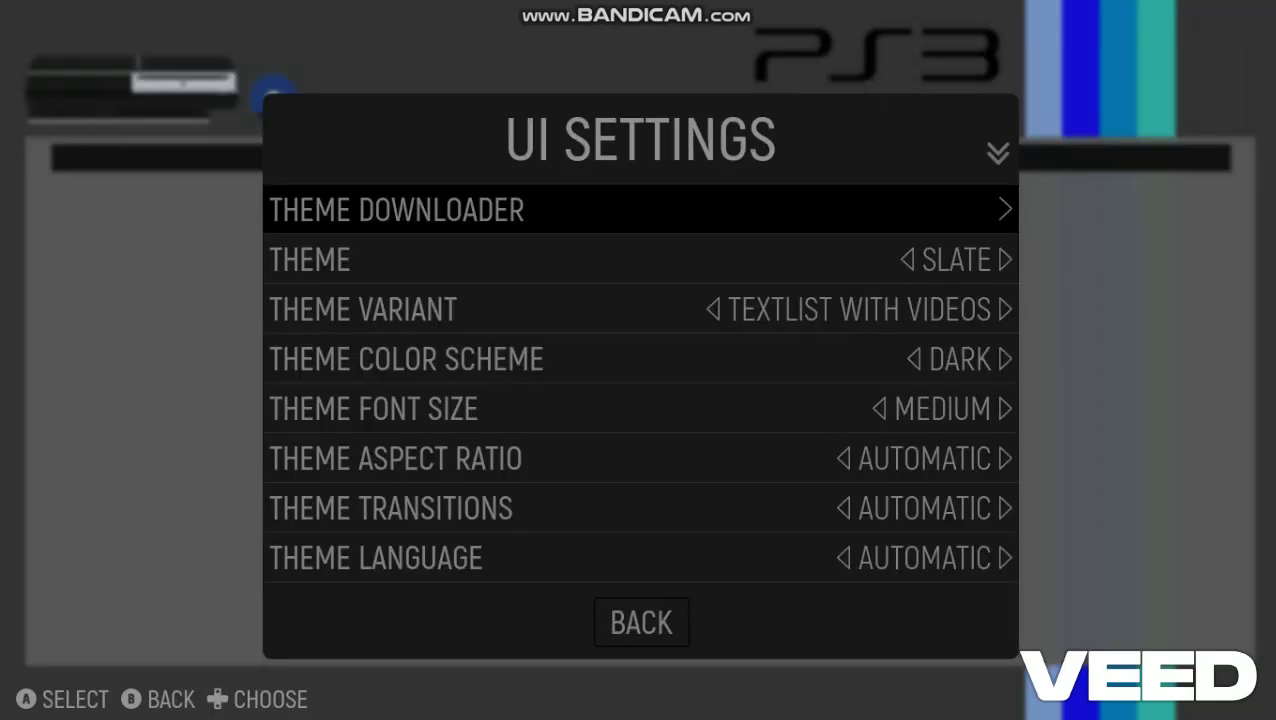
Set the theme to Coinops and return to the system view
key("Down")
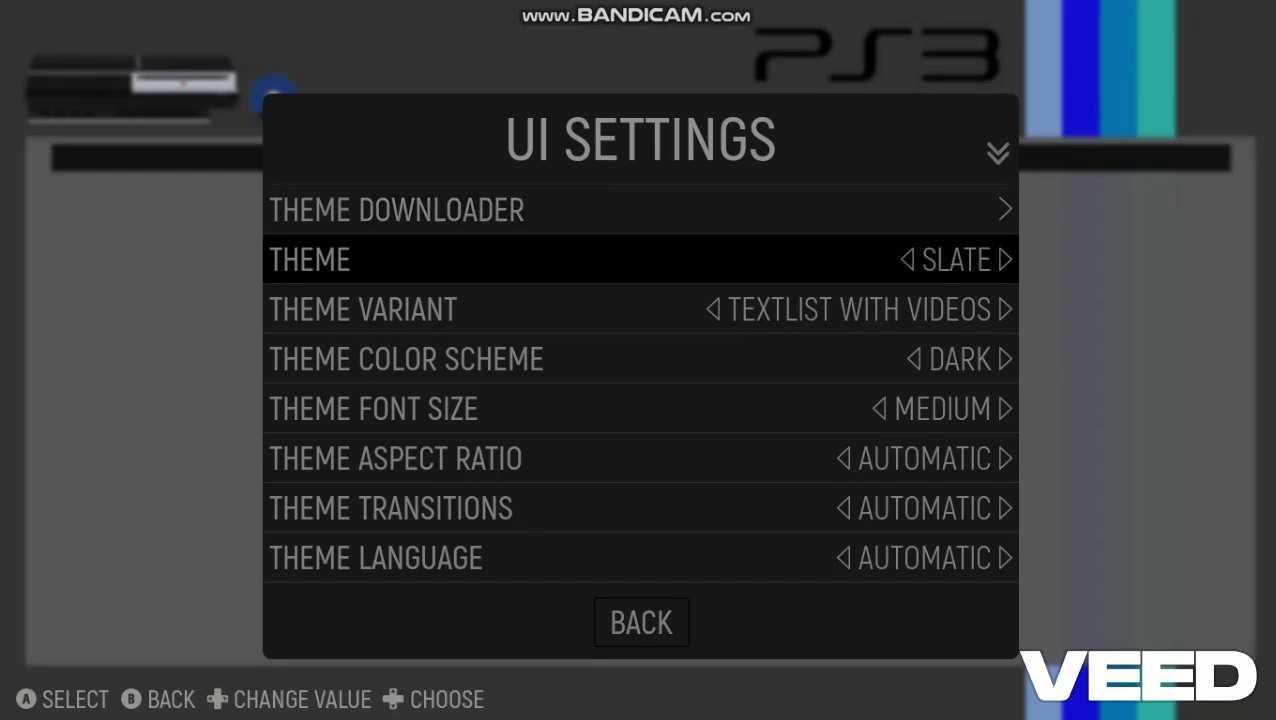
key("Return")
key("Up")
key("Up")
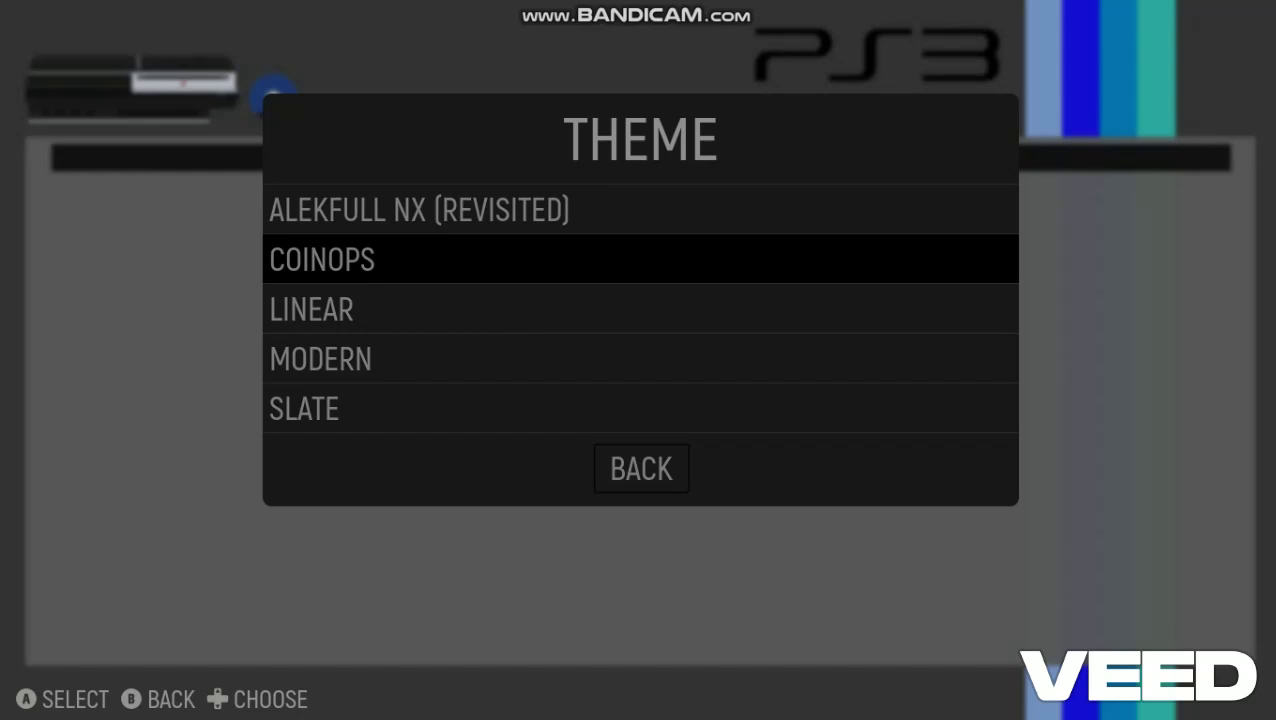
key("Return")
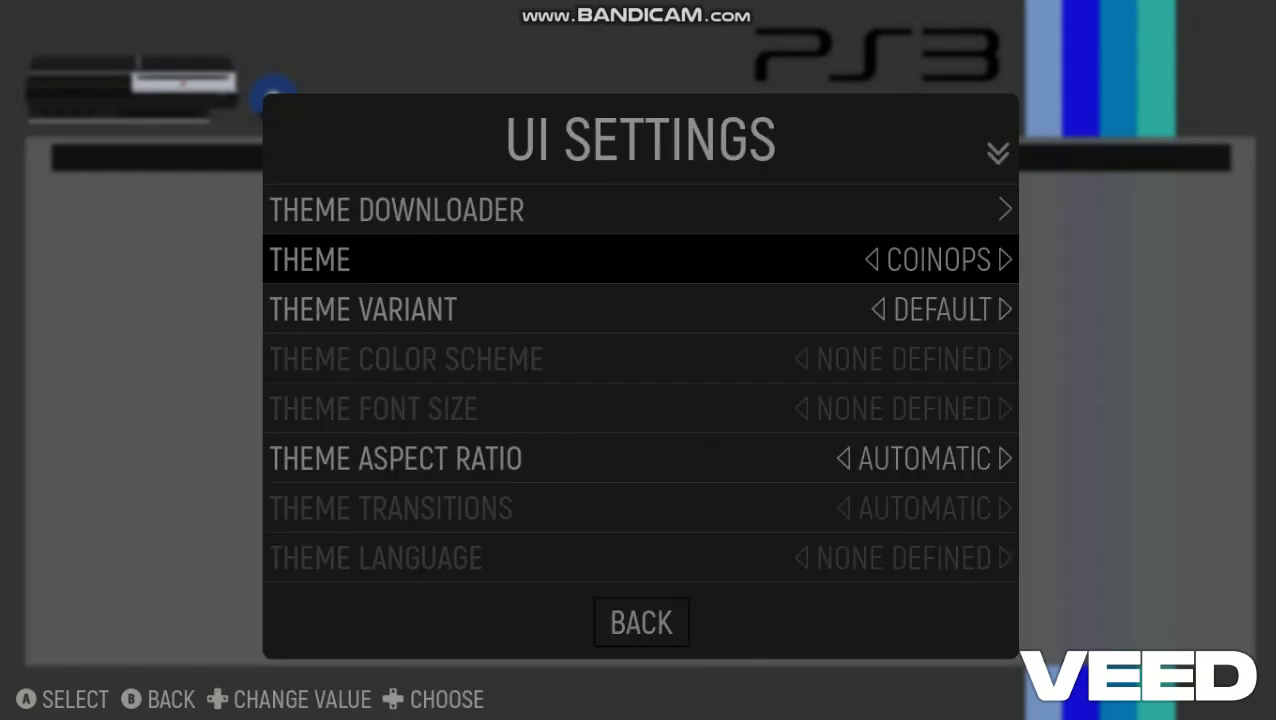
key("BackSpace")
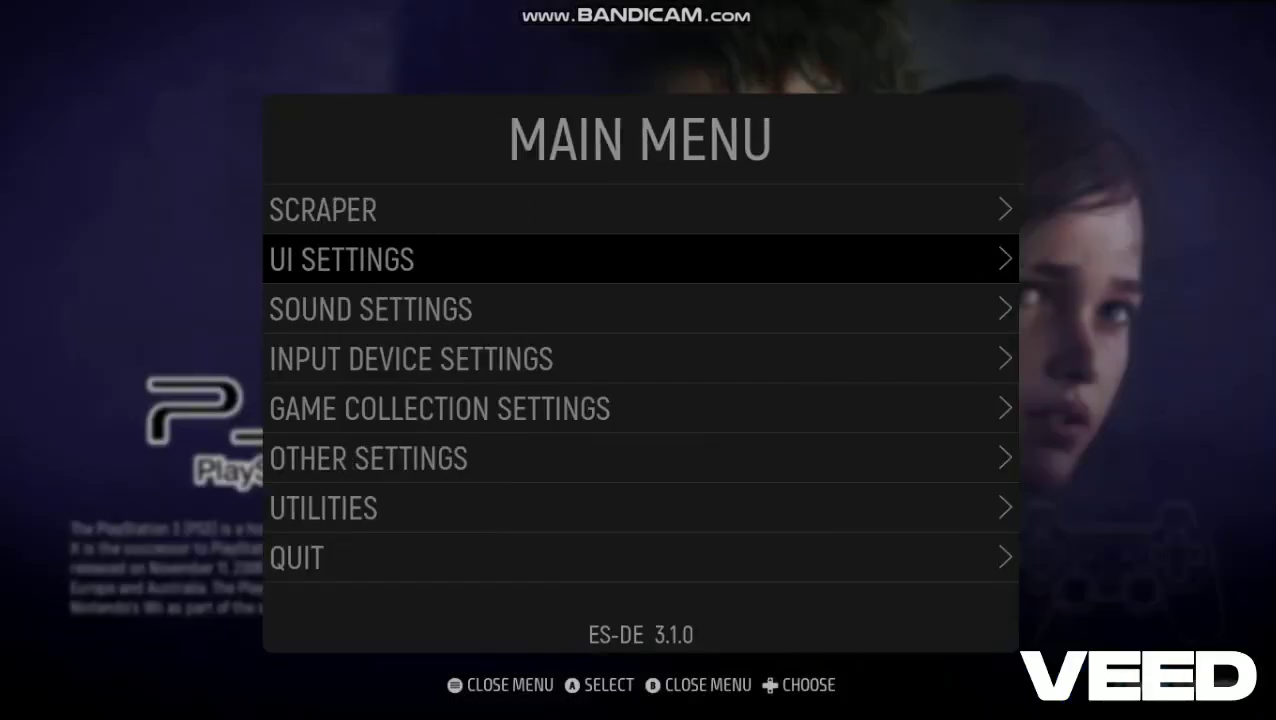
key("BackSpace")
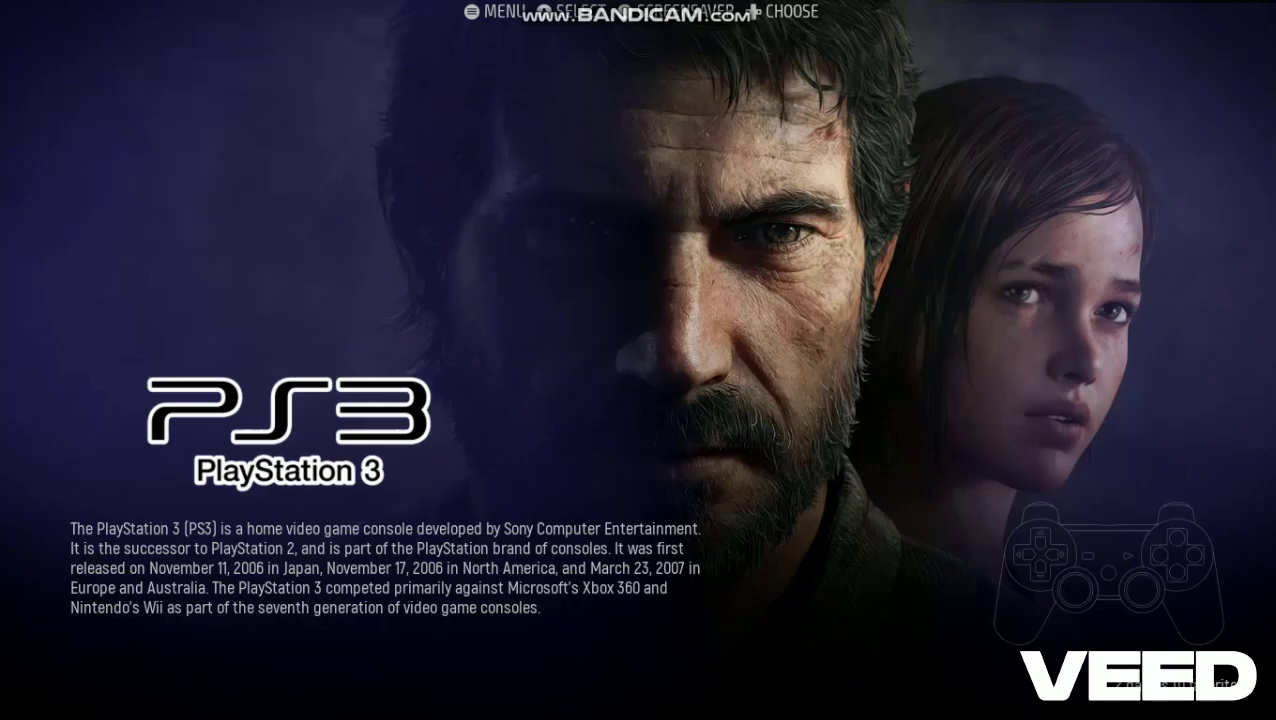
Open the PlayStation 3 game list and try to launch Plants vs Zombies: Garden Warfare
key("Return")
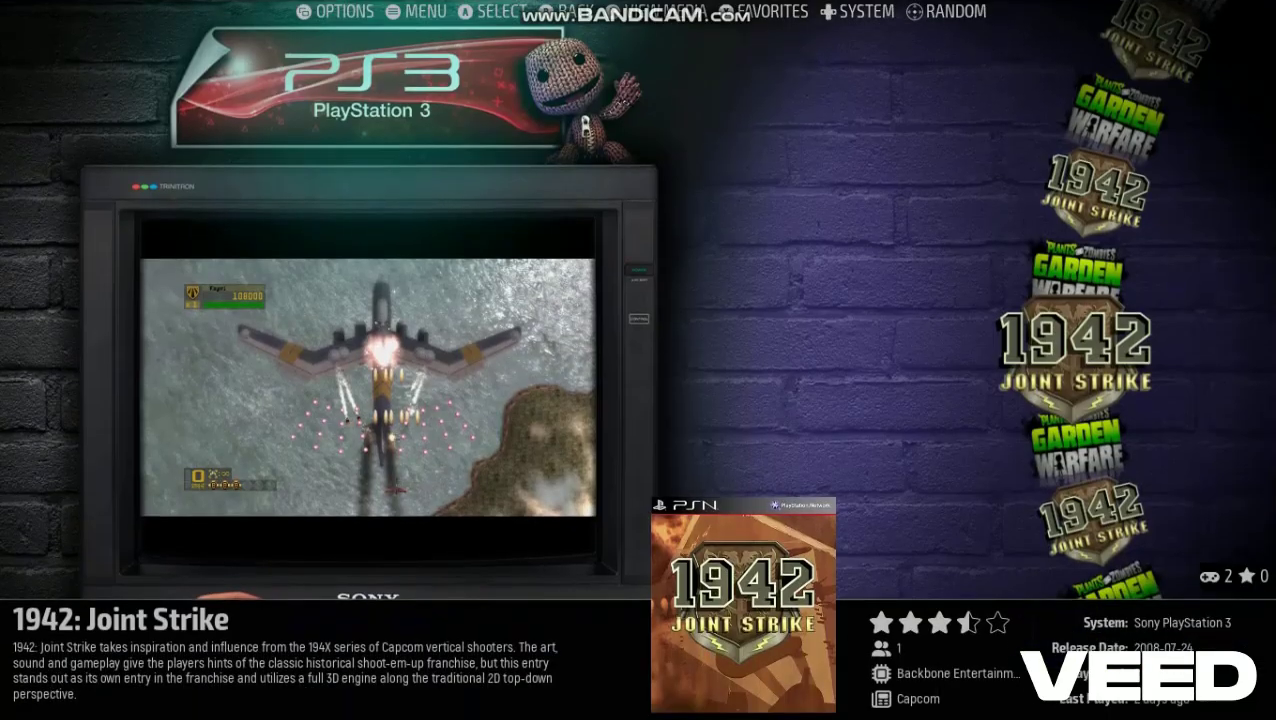
key("Down")
key("Down")
key("Down")
key("Return")
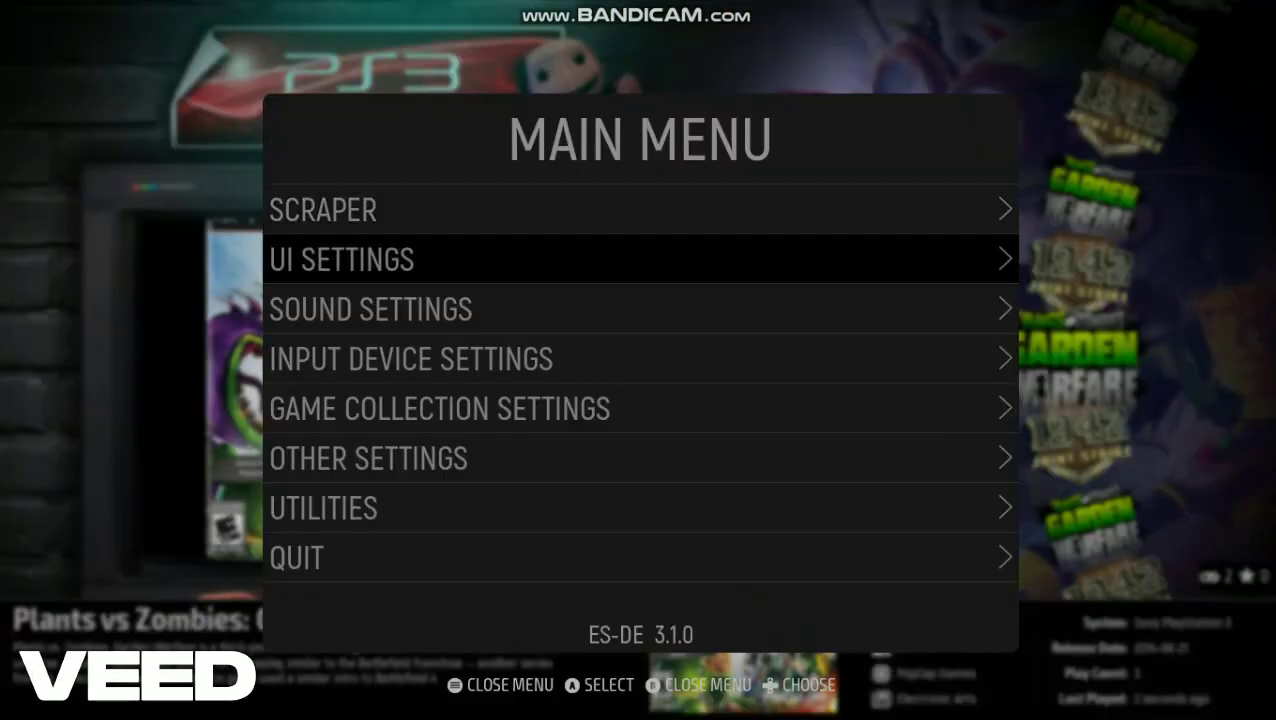
Set the alternative emulator for ps3 to RPCS3 Shortcut (Standalone) and return to the game list
key("Return")
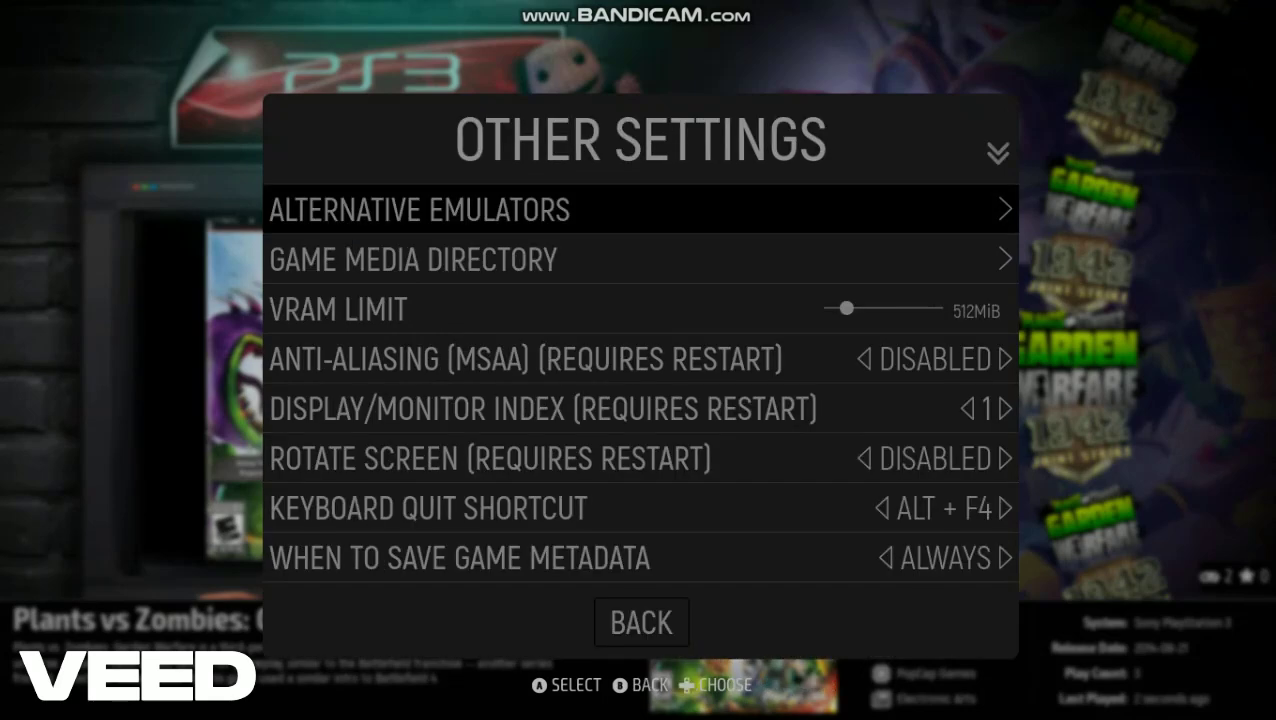
key("Return")
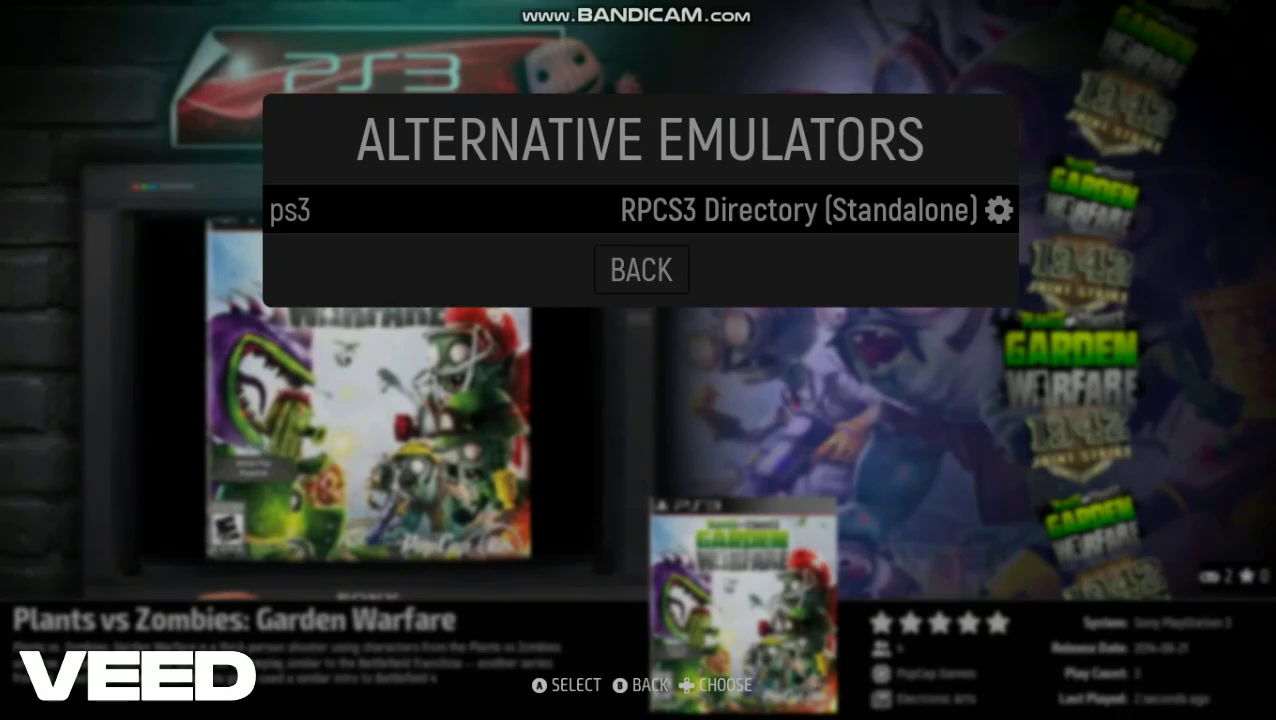
key("Return")
key("Up")
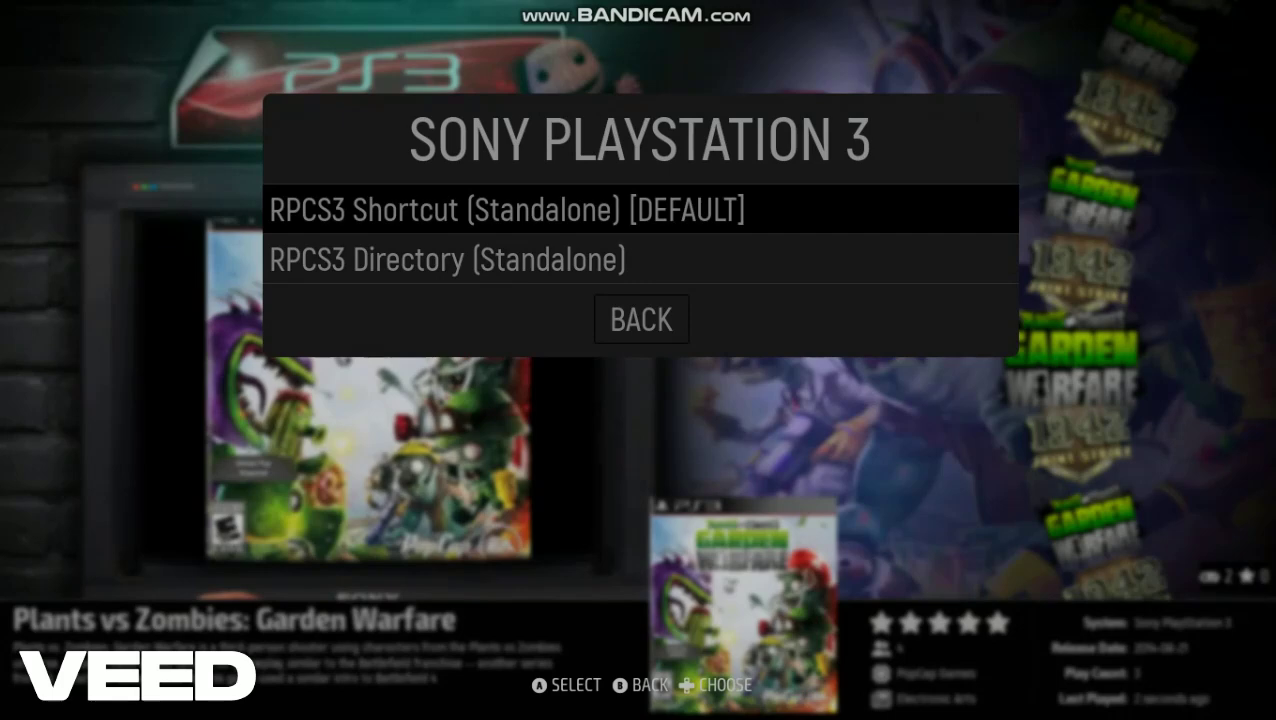
key("Return")
key("Down")
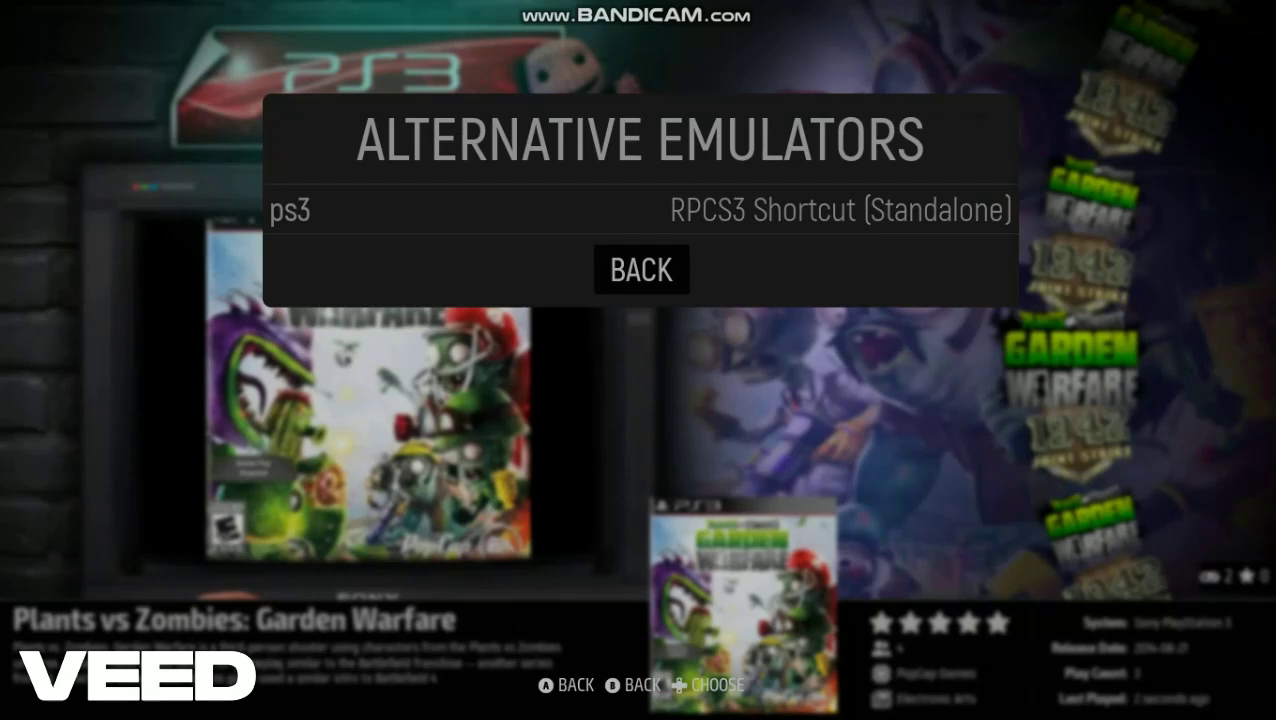
key("Return")
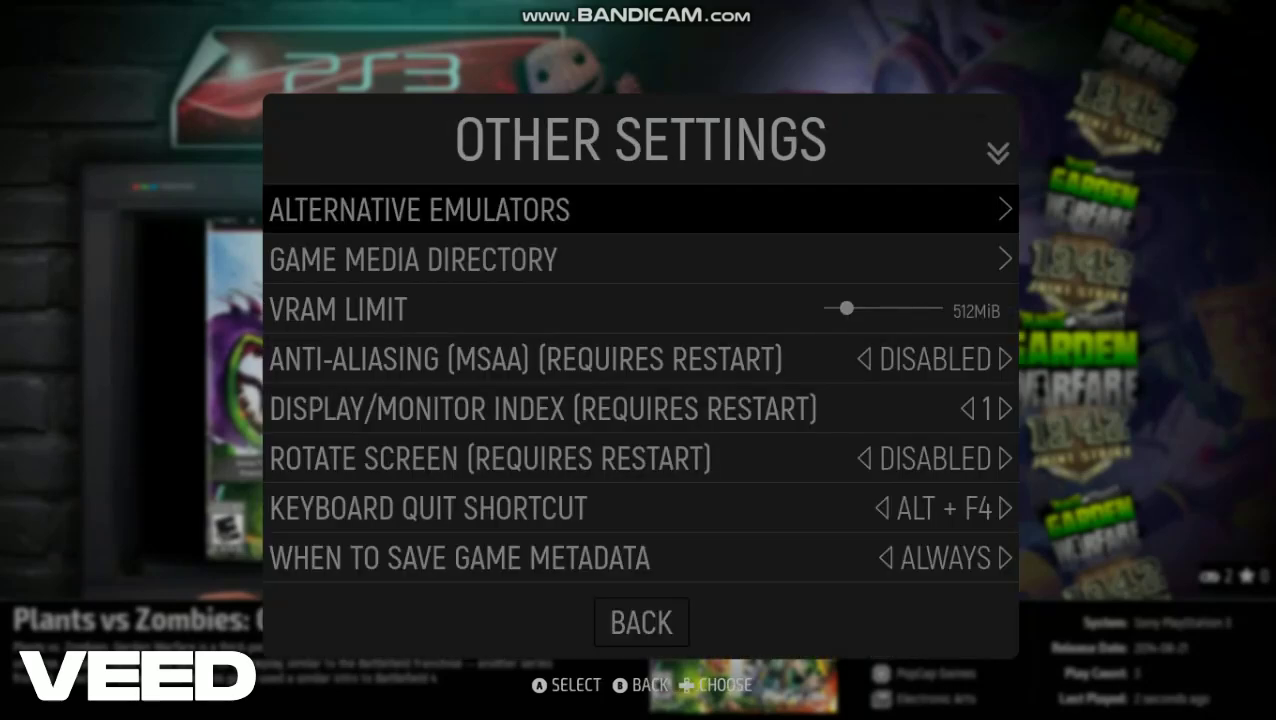
key("Escape")
key("Escape")
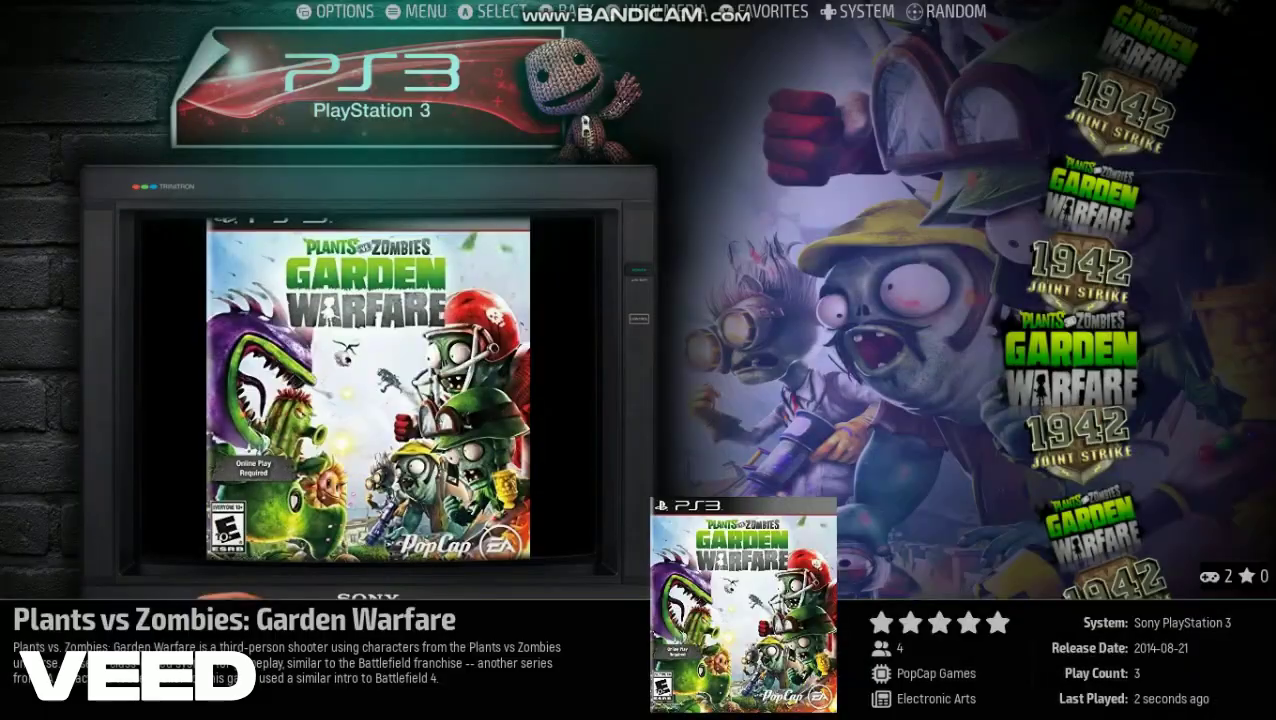
Launch Plants vs Zombies: Garden Warfare from the PlayStation 3 game list
key("Return")
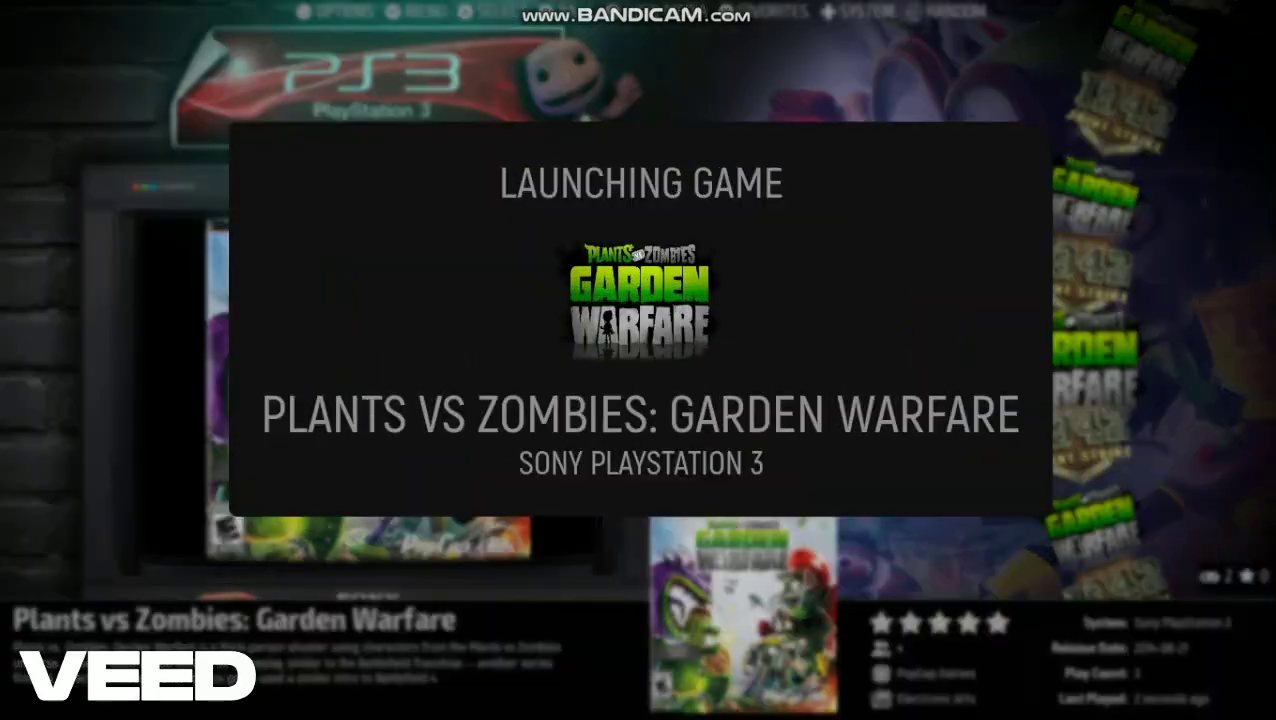